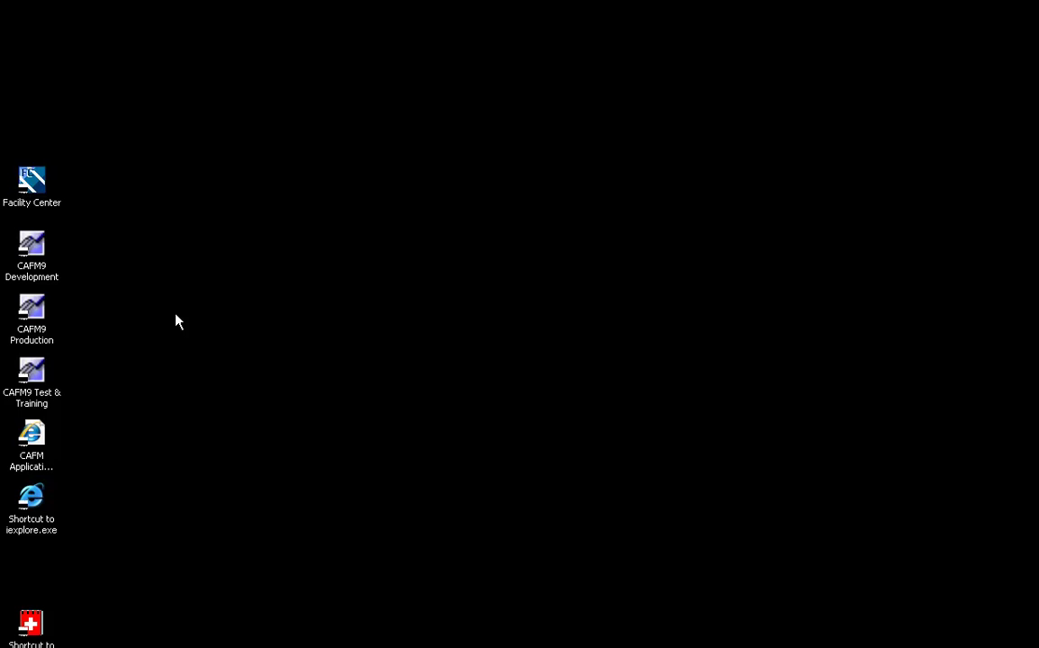
Open CAFM9 Production and log in with the user name motech and the account password.
double_click(36, 315)
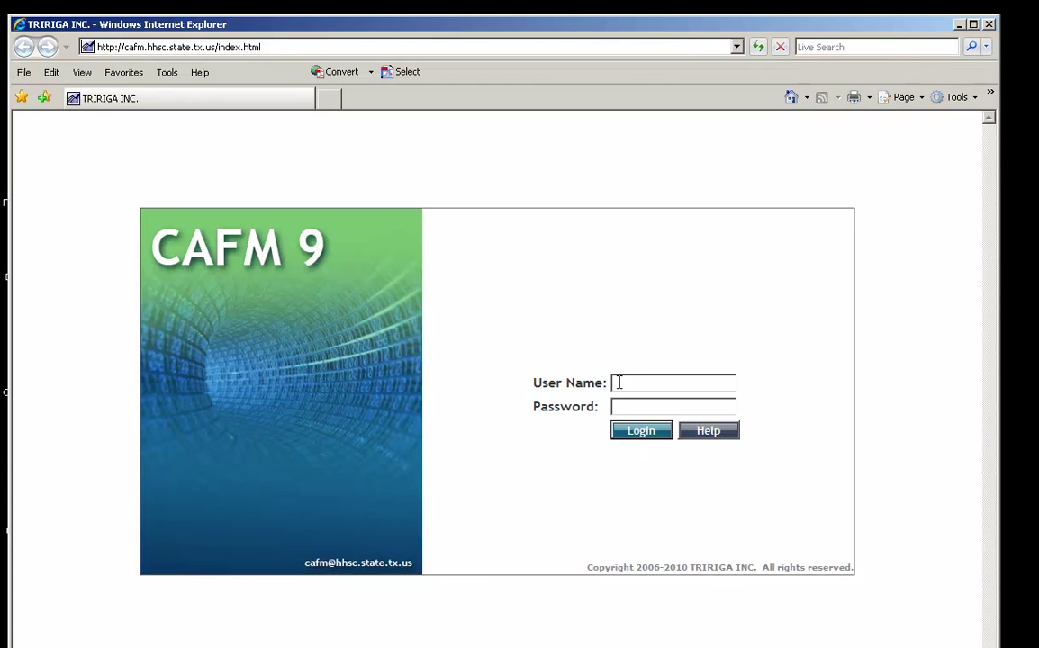
text(motech)
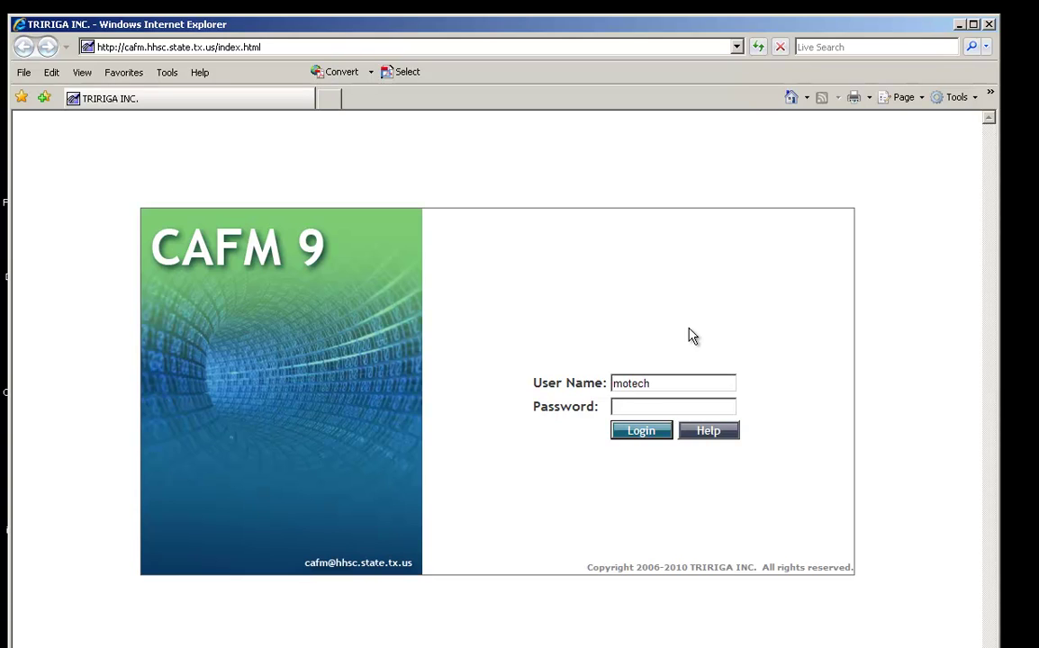
key(Tab)
text(********)
key(Return)
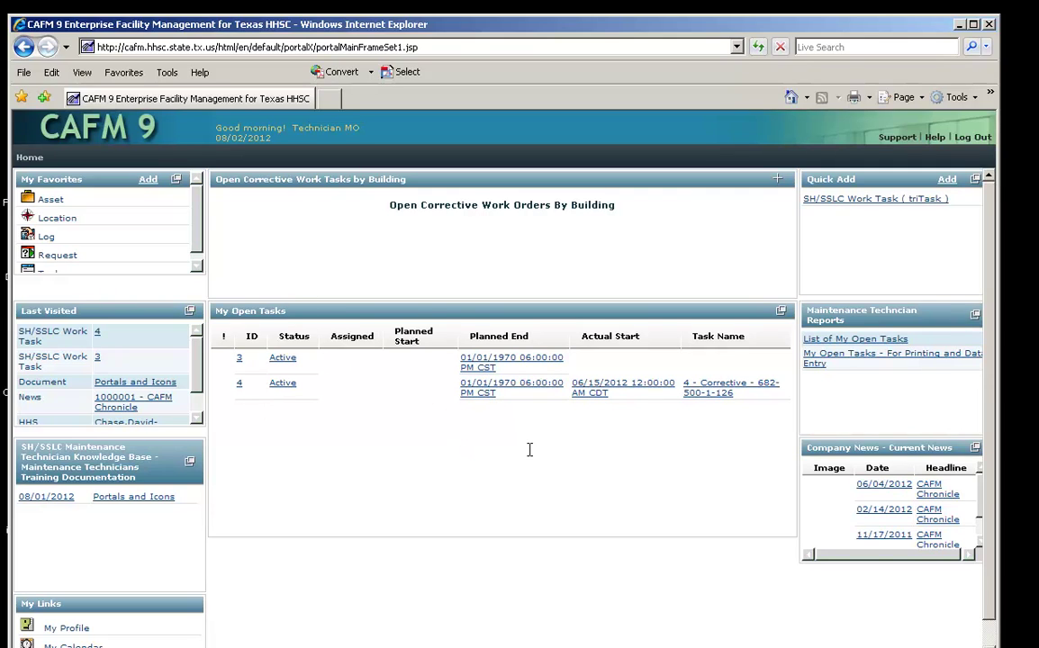
Open work task 4 from the open tasks and review its Time, Materials and Resolution sections.
click(470, 390)
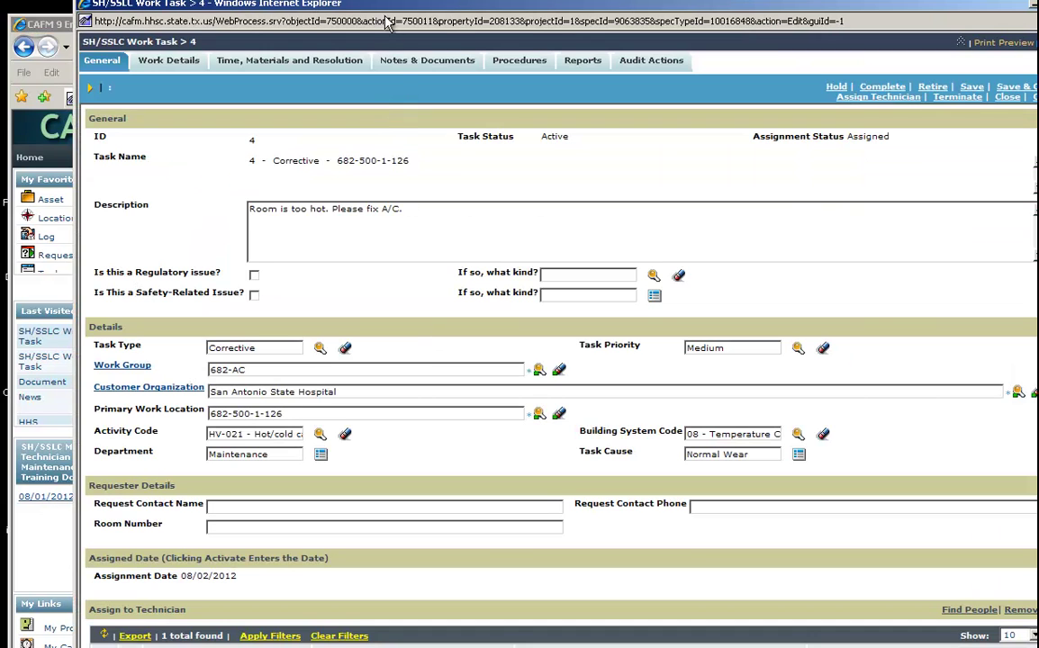
drag(385, 7, 329, 20)
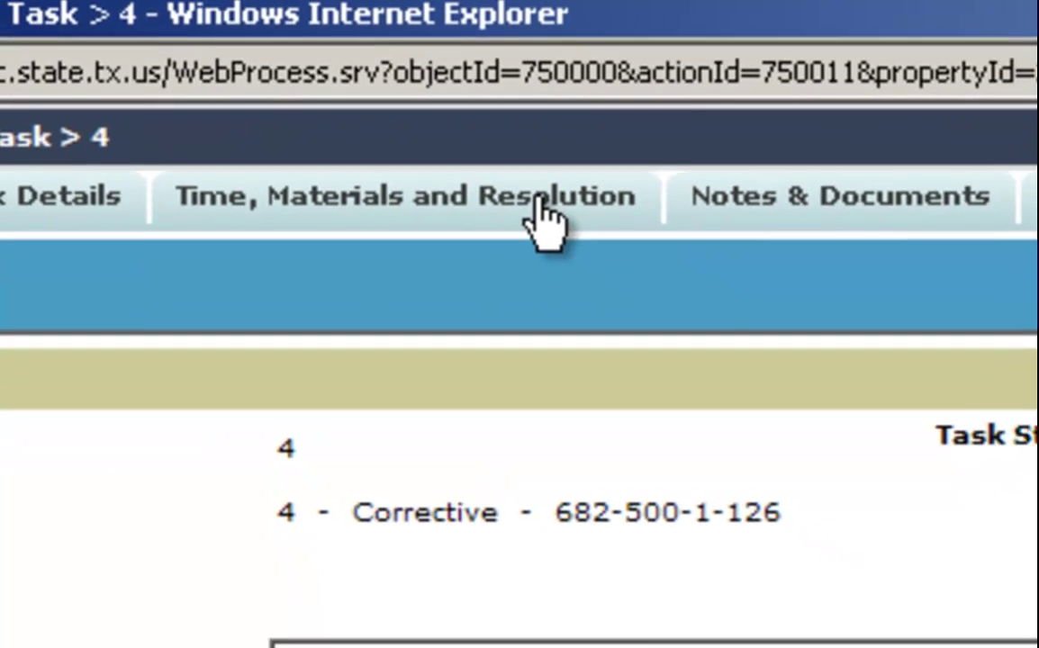
click(586, 232)
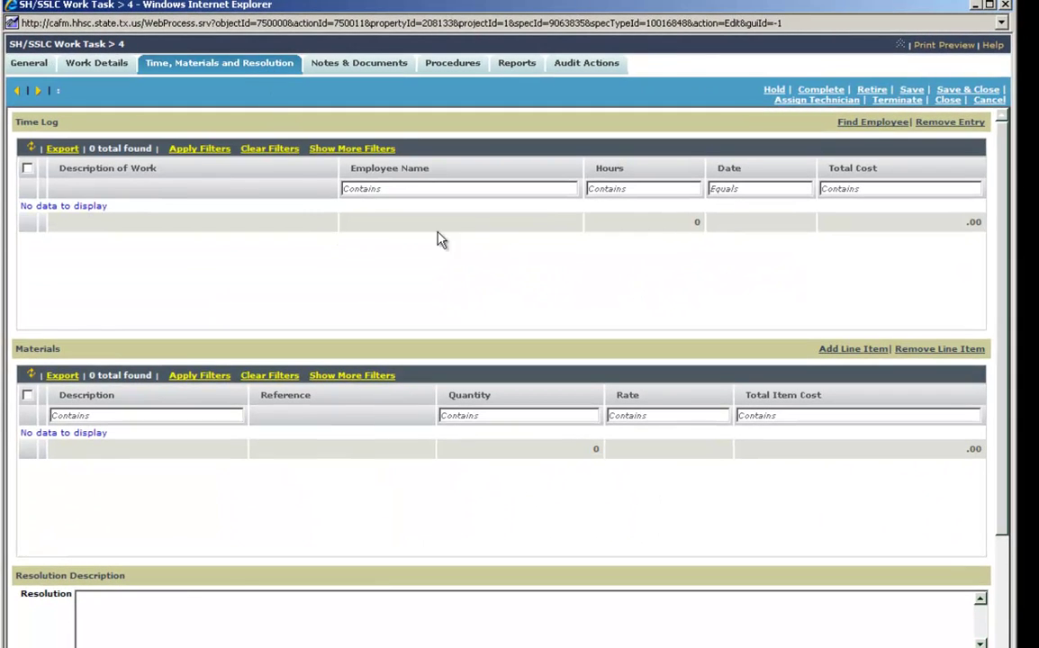
mouse_move(1004, 254)
mouse_down()
mouse_move(1000, 364)
mouse_move(1002, 249)
mouse_up()
scroll(1004, 486, down, 5)
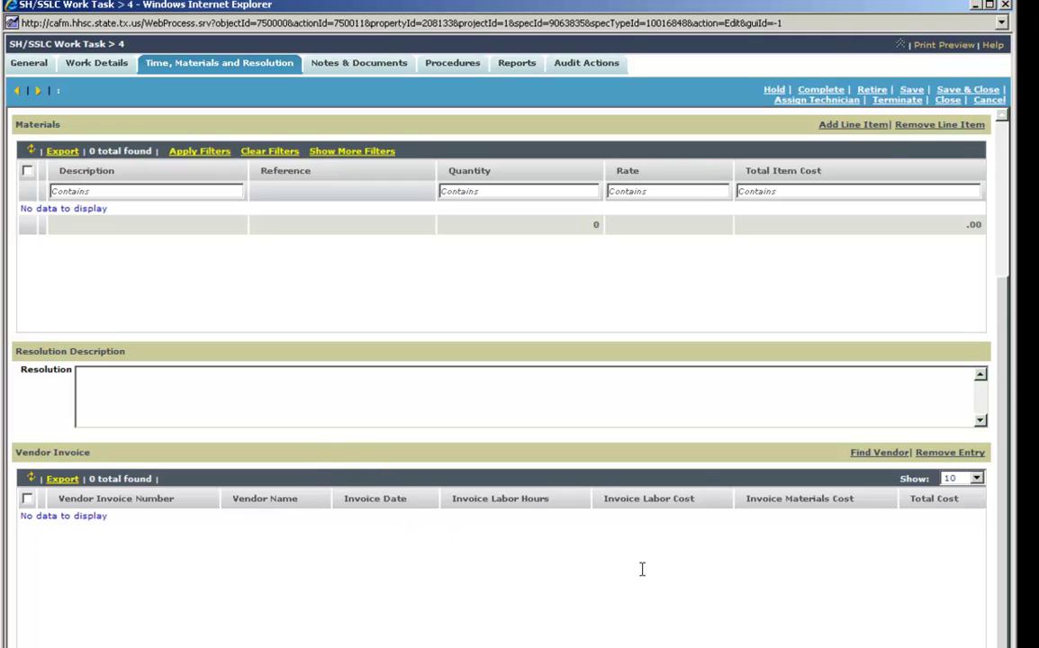
scroll(1008, 261, up, 3)
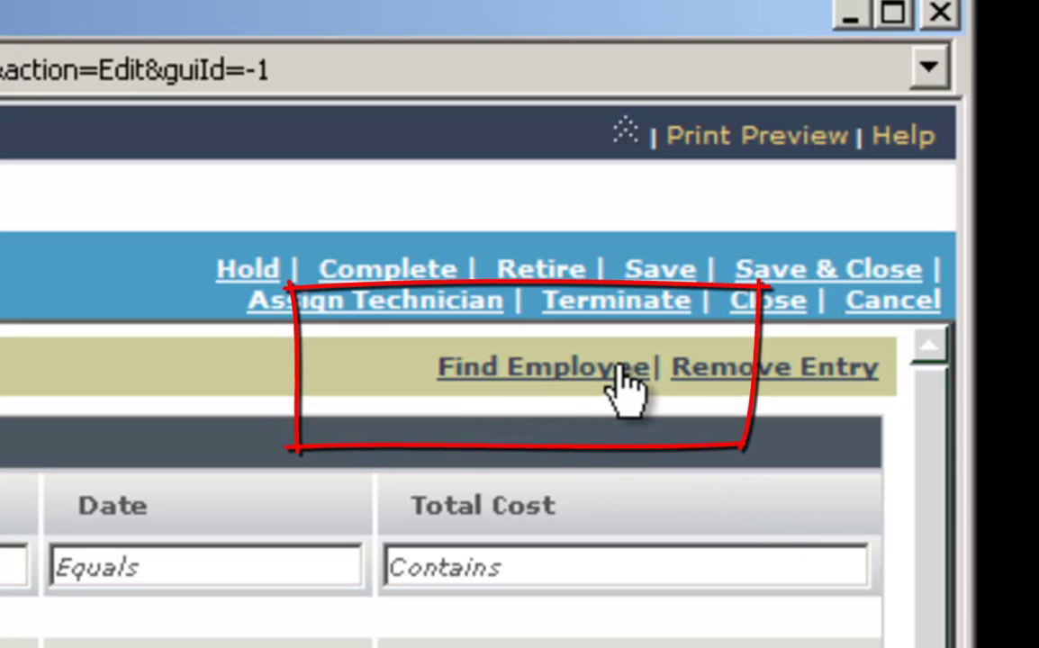
Start finding an employee for the time log and switch the employee query to All Employees.
click(509, 369)
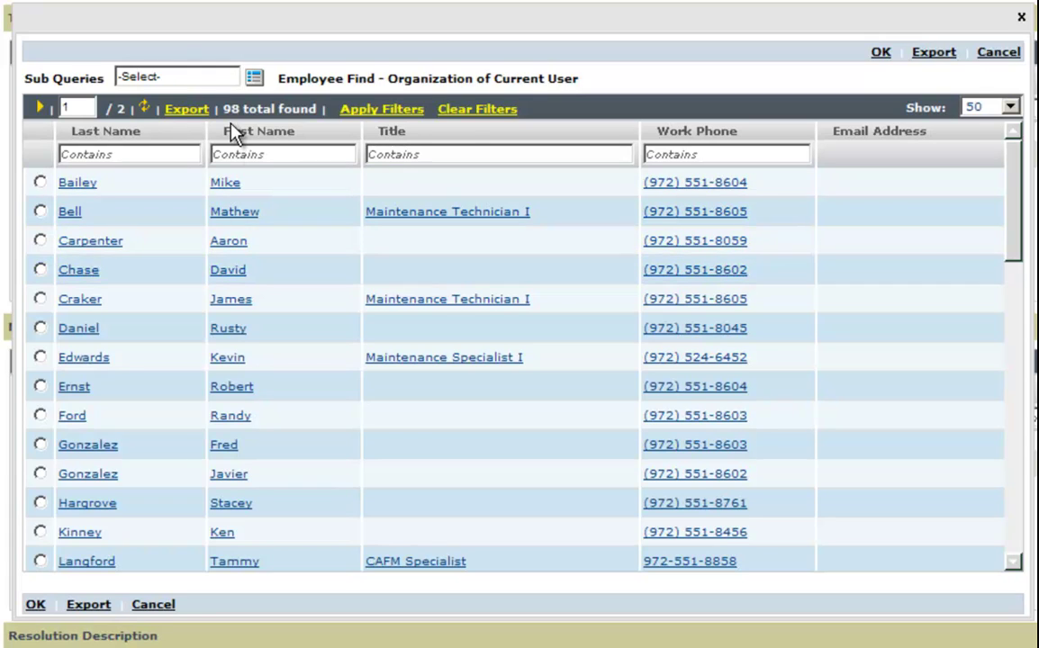
drag(239, 109, 224, 111)
click(241, 111)
click(254, 78)
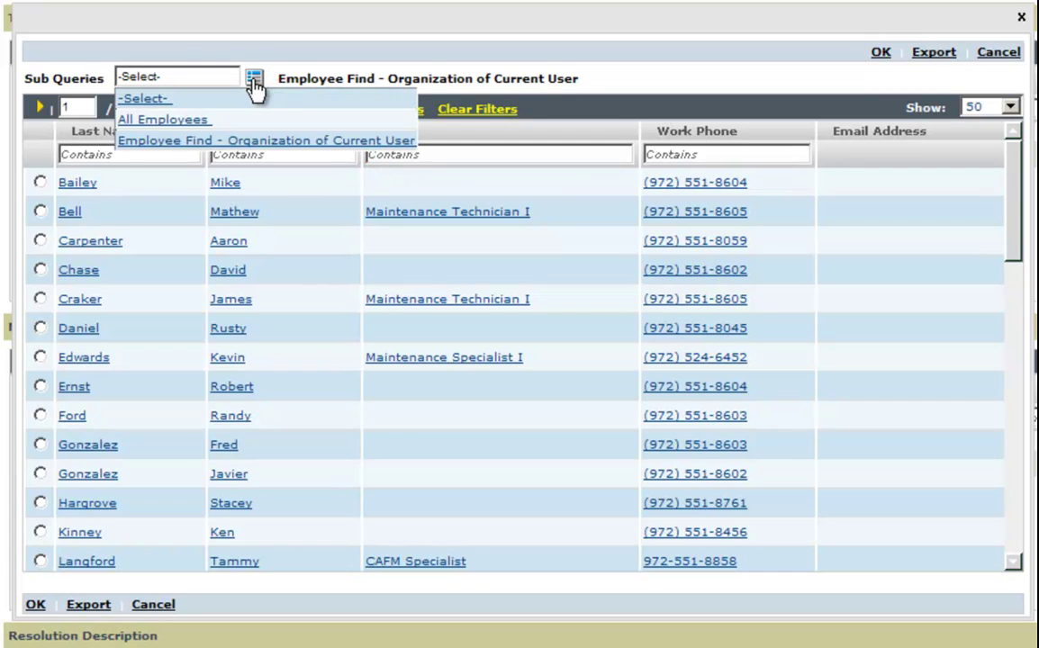
click(163, 126)
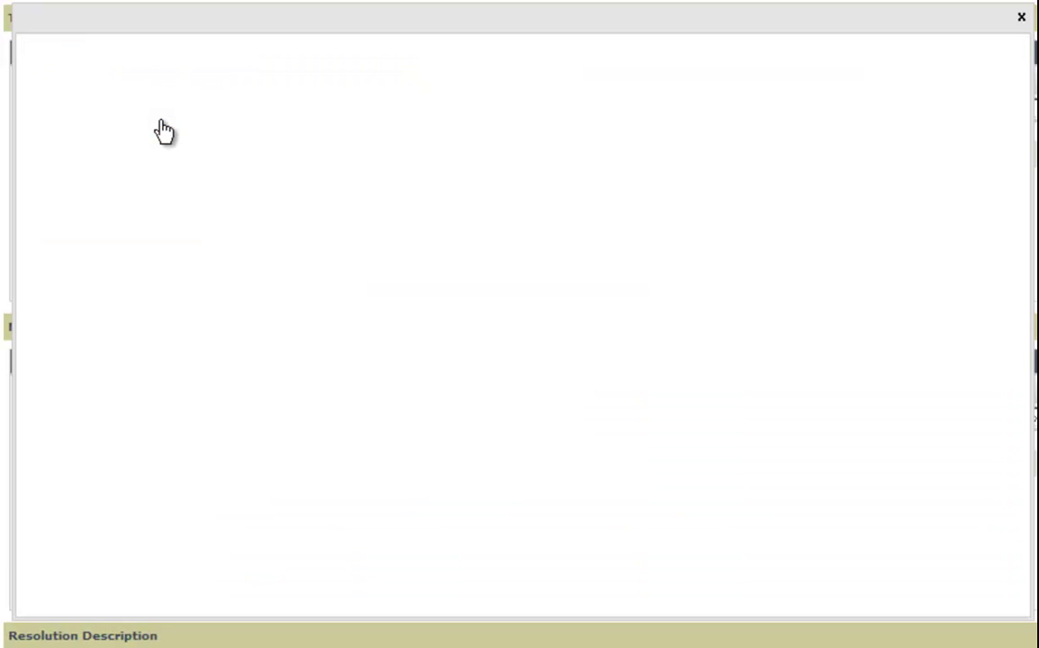
drag(266, 108, 228, 108)
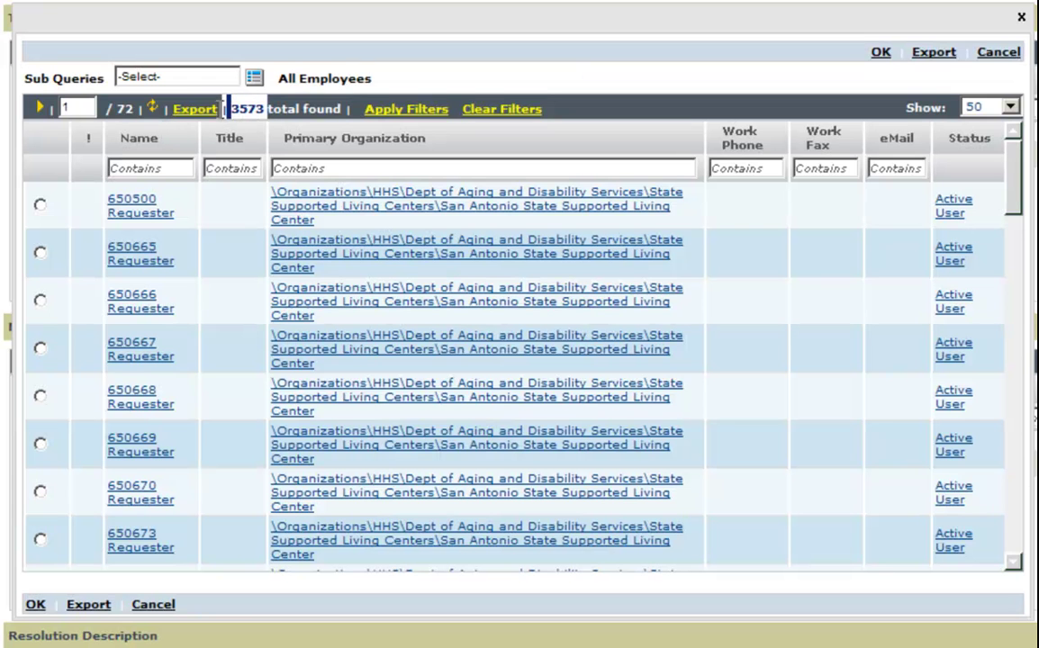
click(256, 120)
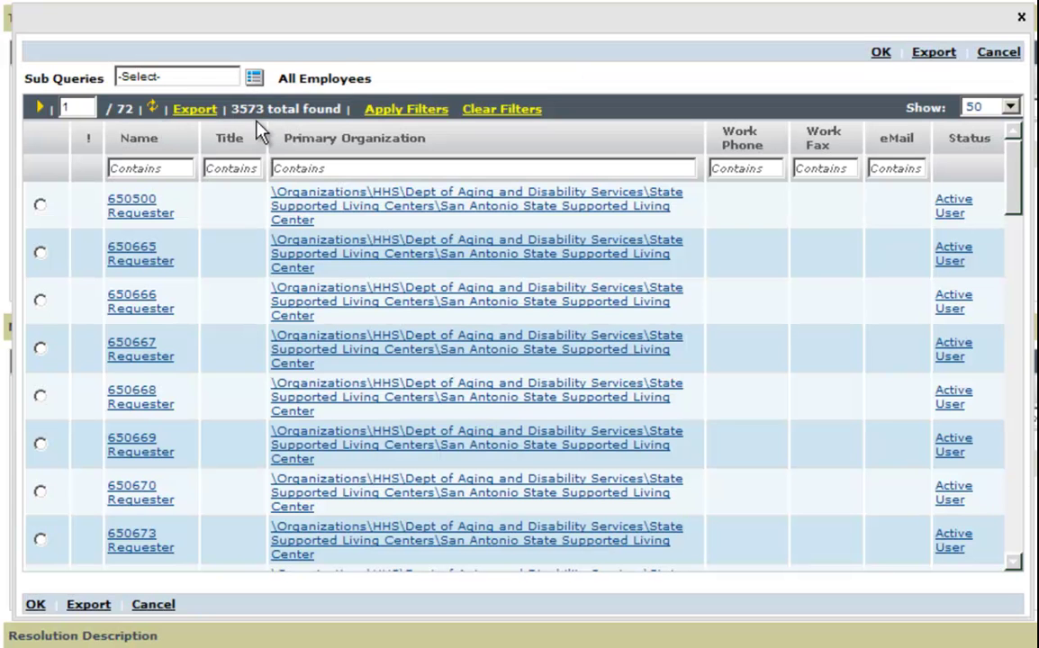
Filter the employee list by the employee's last name and add the matching employee to the time log.
click(178, 169)
text(Oats)
click(406, 109)
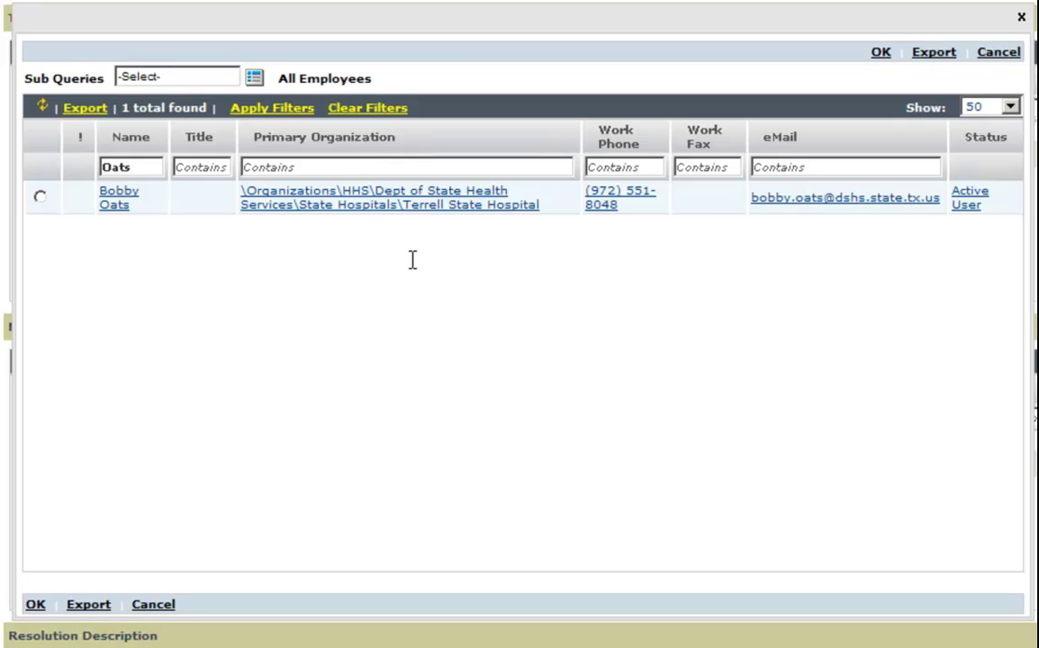
click(41, 197)
click(881, 56)
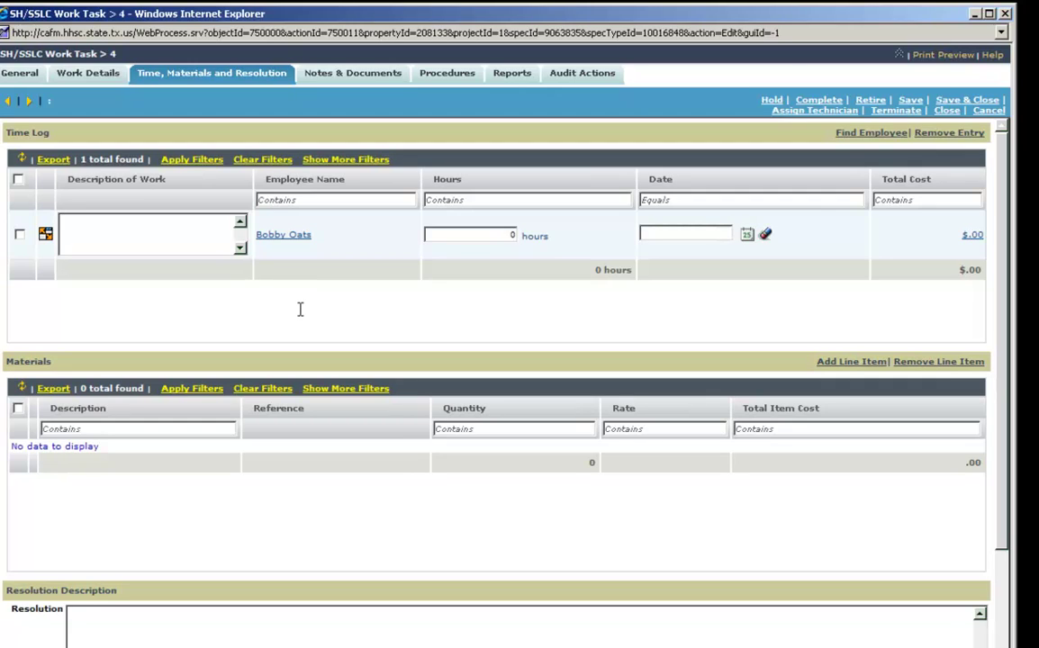
Fill the first time log entry with "Painted superintendents office", 3 hours and the date 08/01/2012, and save the task.
text(Painted superintendent)
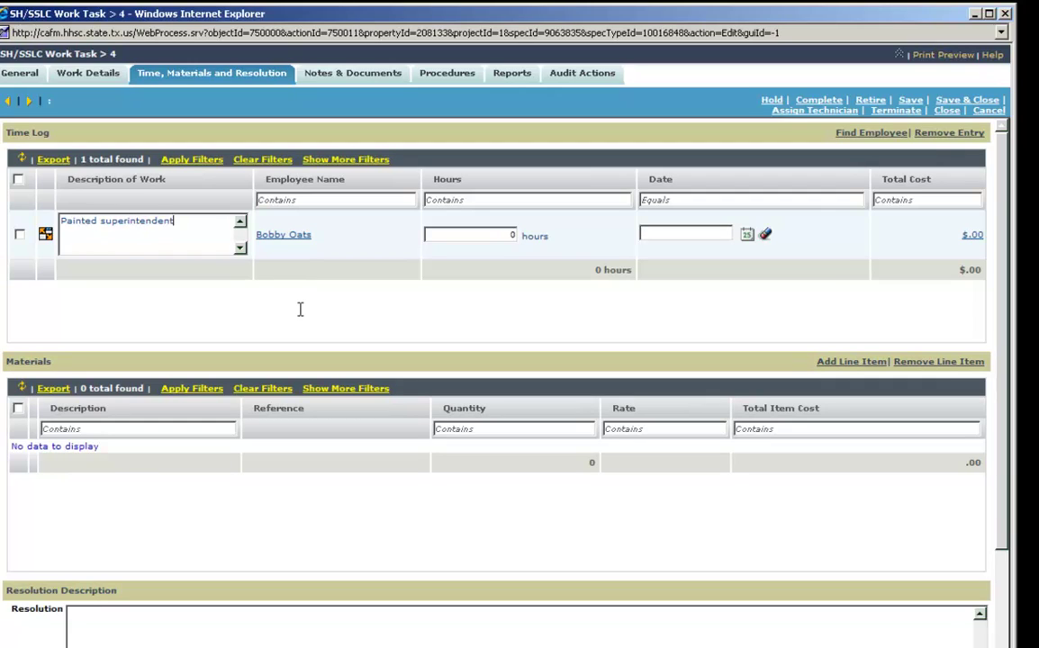
text(s office)
click(509, 232)
text(3)
click(747, 237)
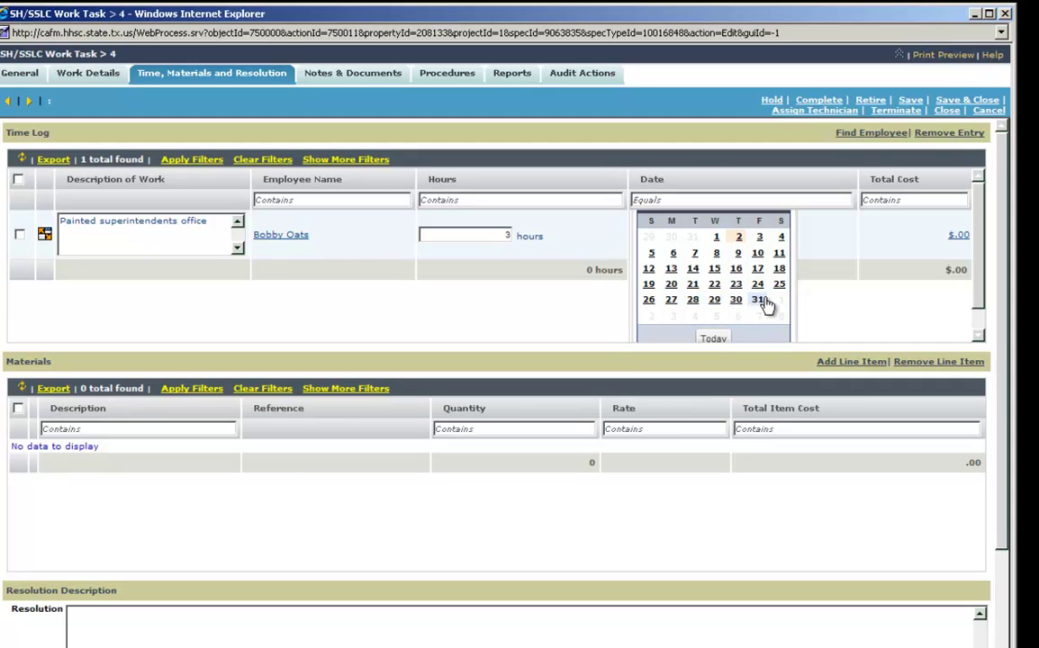
click(715, 238)
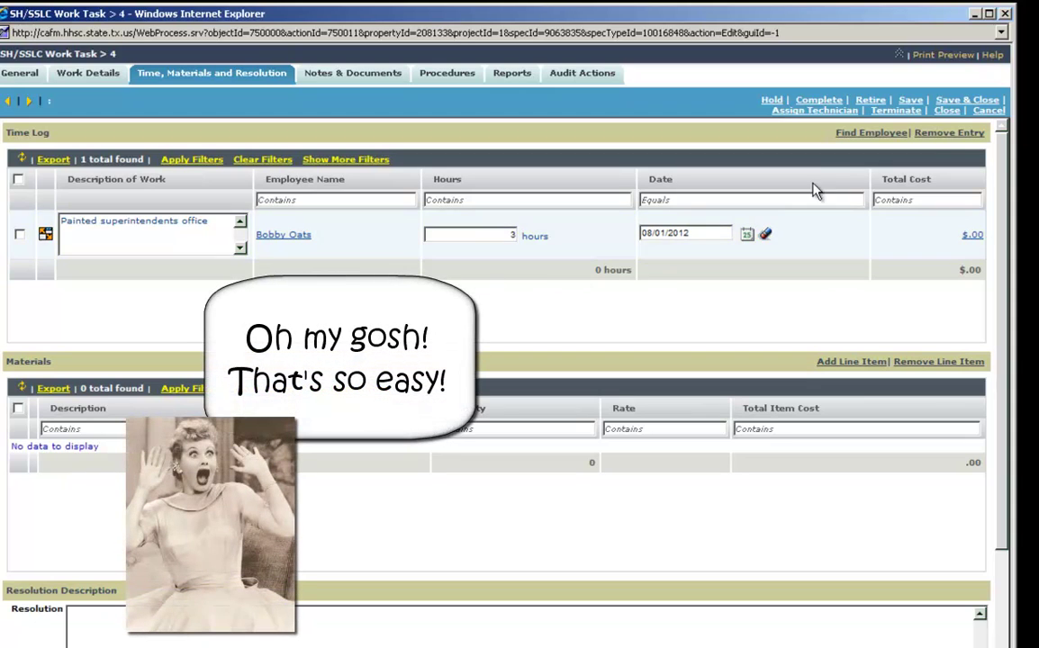
click(909, 101)
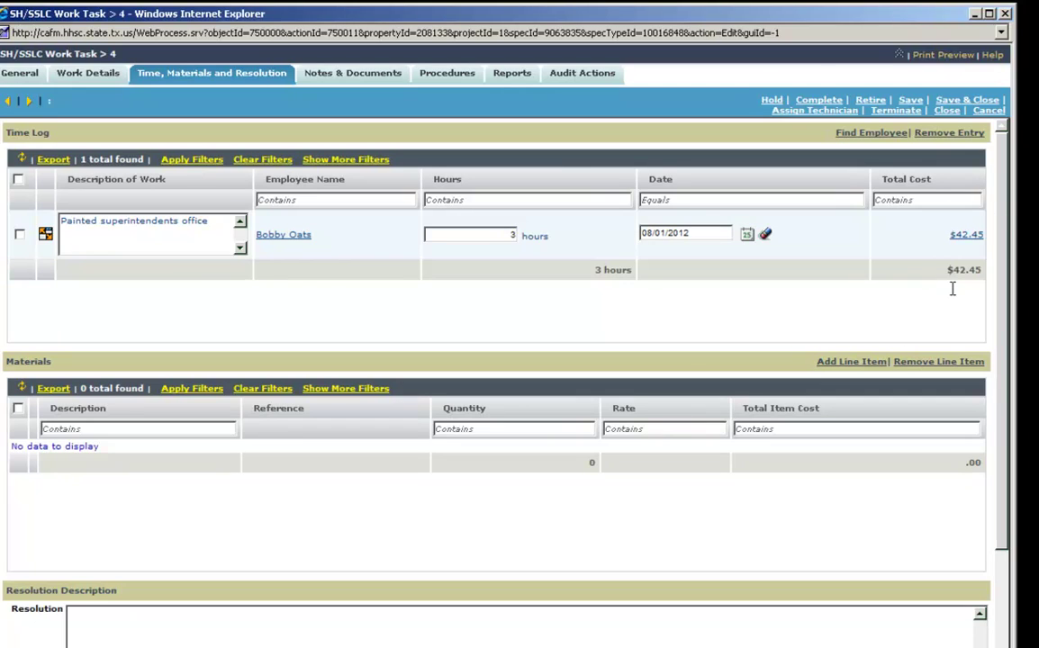
Add the sixth employee listed for the current user's organization to the time log.
click(873, 135)
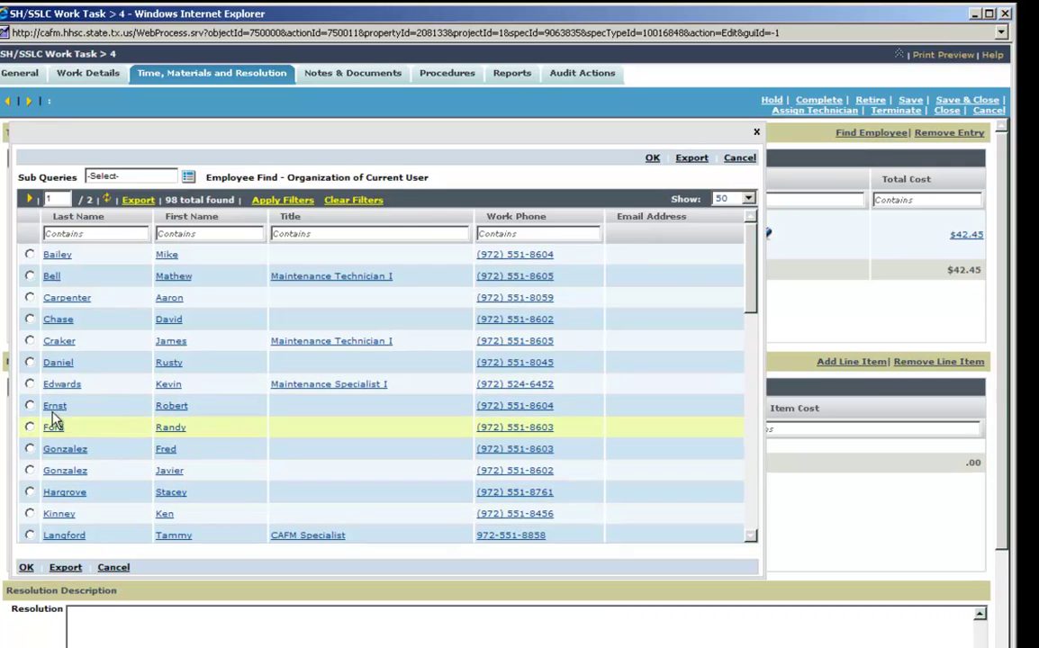
click(29, 363)
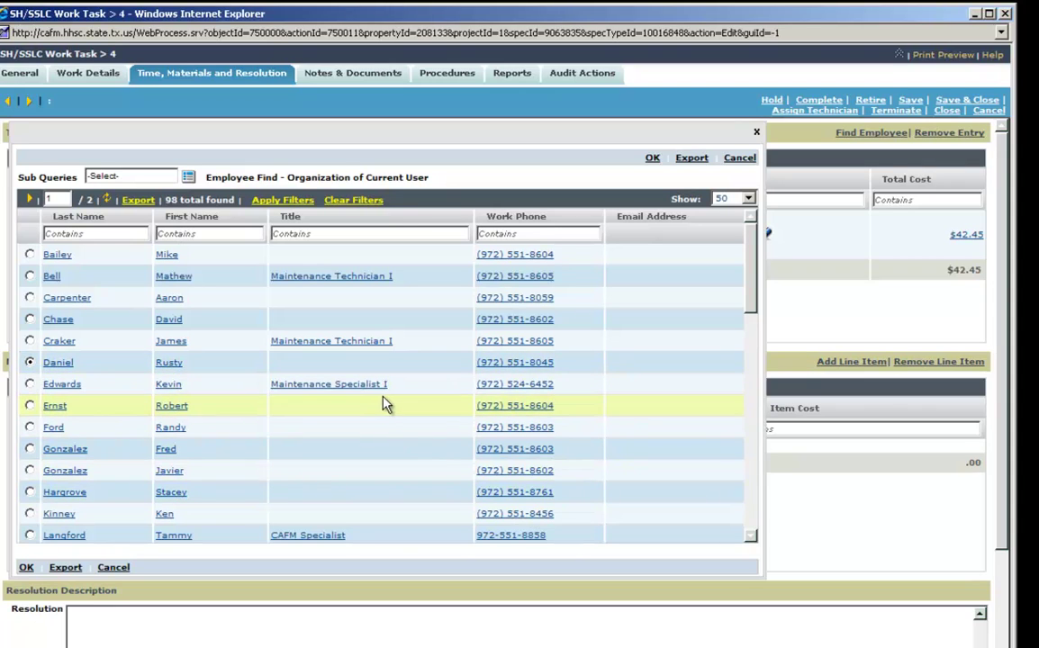
click(652, 159)
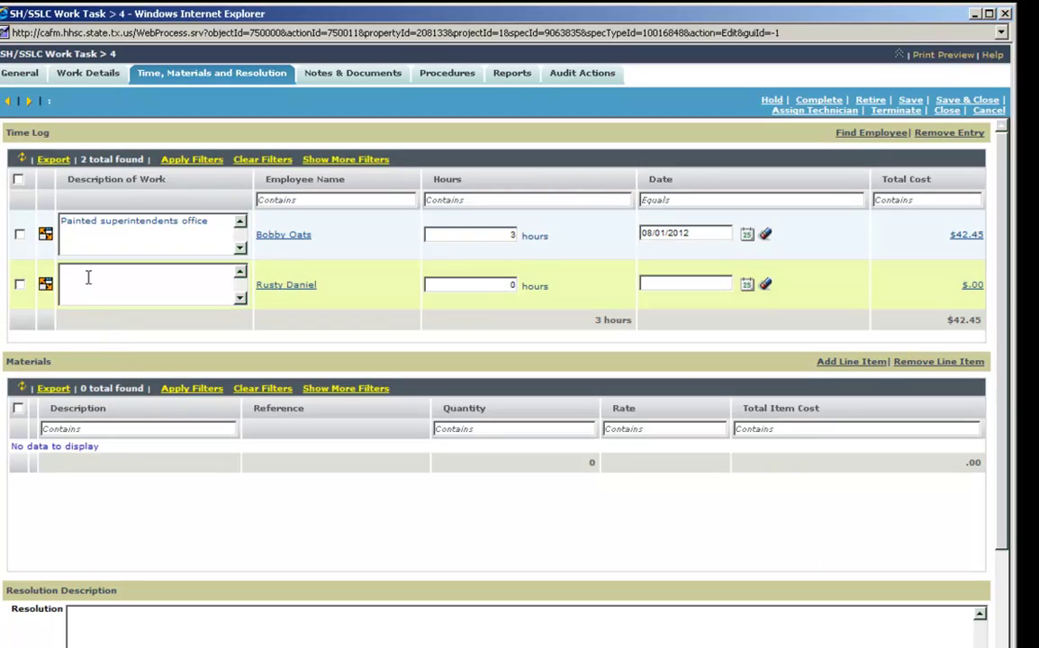
Fill the second time log entry with "Helped paint", 3 hours and the date 08/01/2012, and save the task.
click(88, 279)
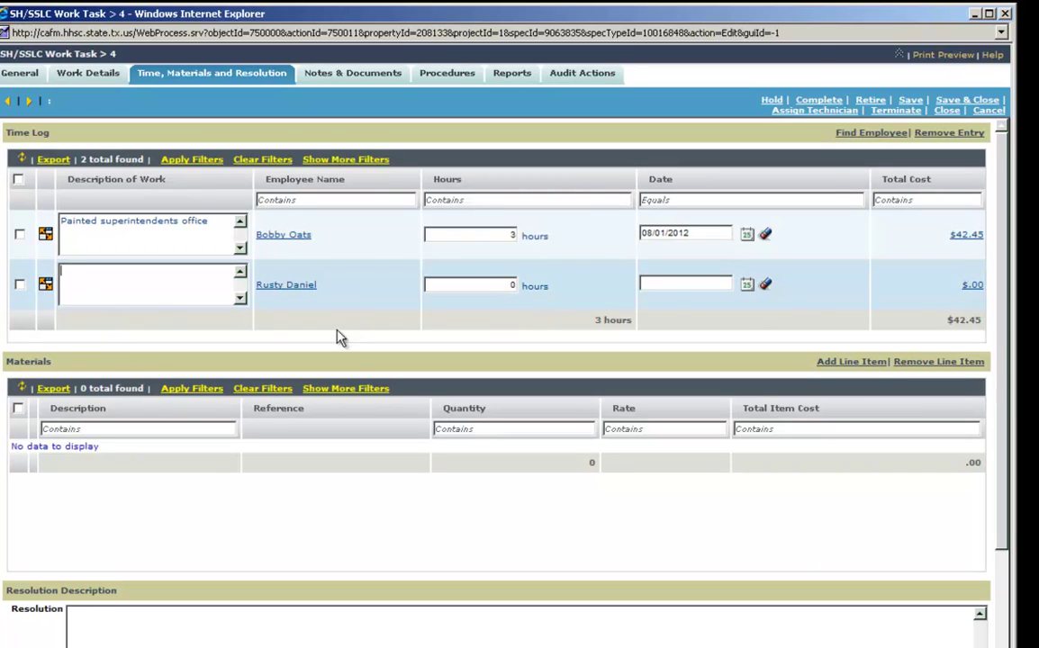
text(Hel)
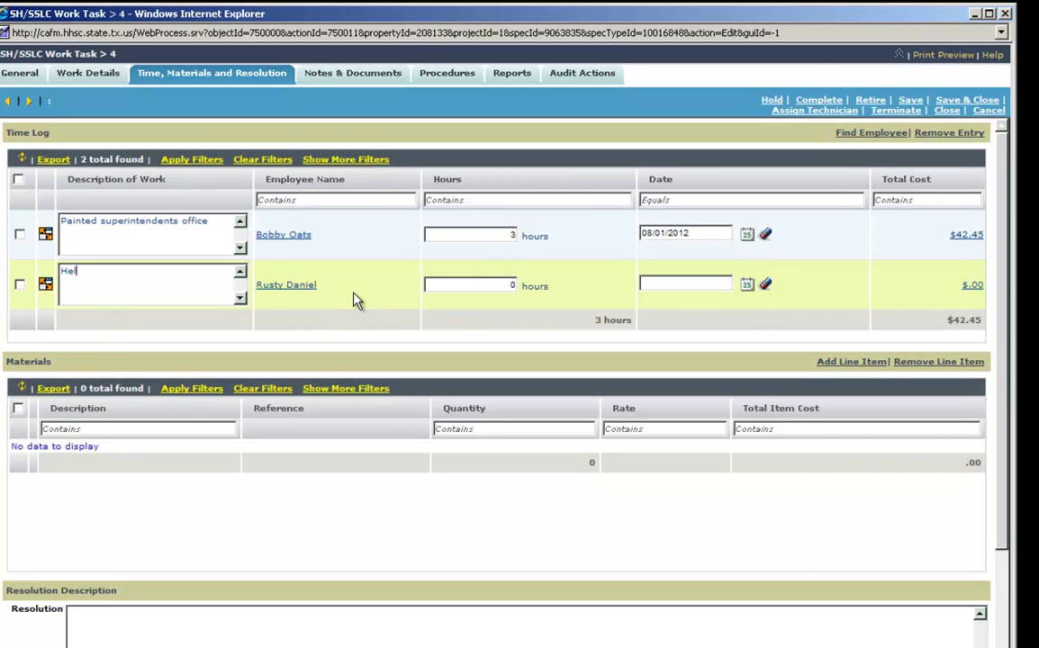
text(ped paint)
click(510, 285)
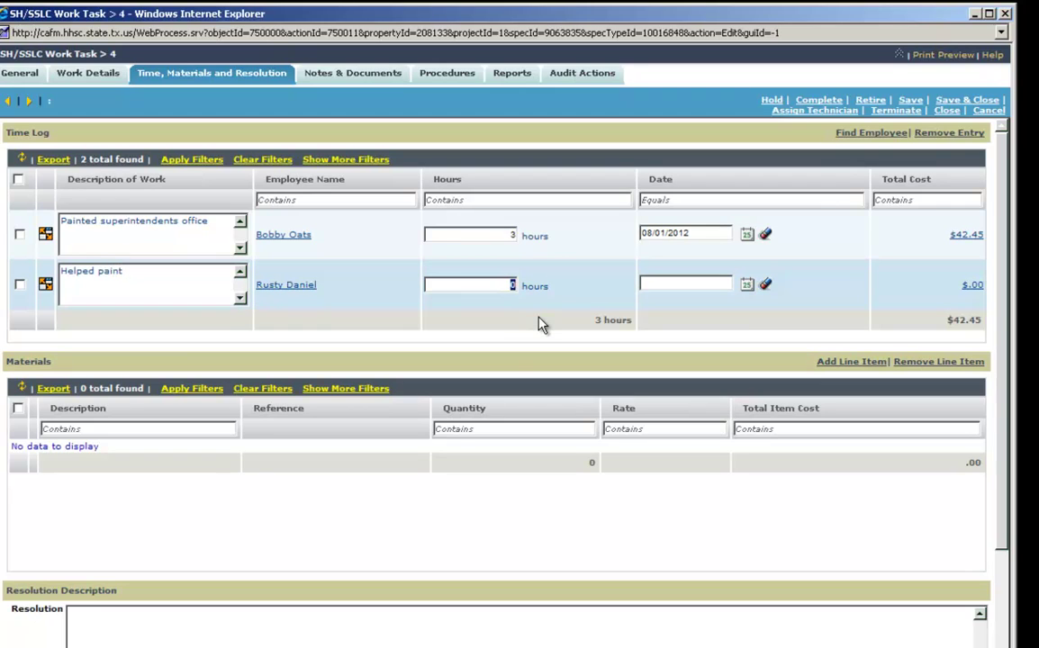
text(3)
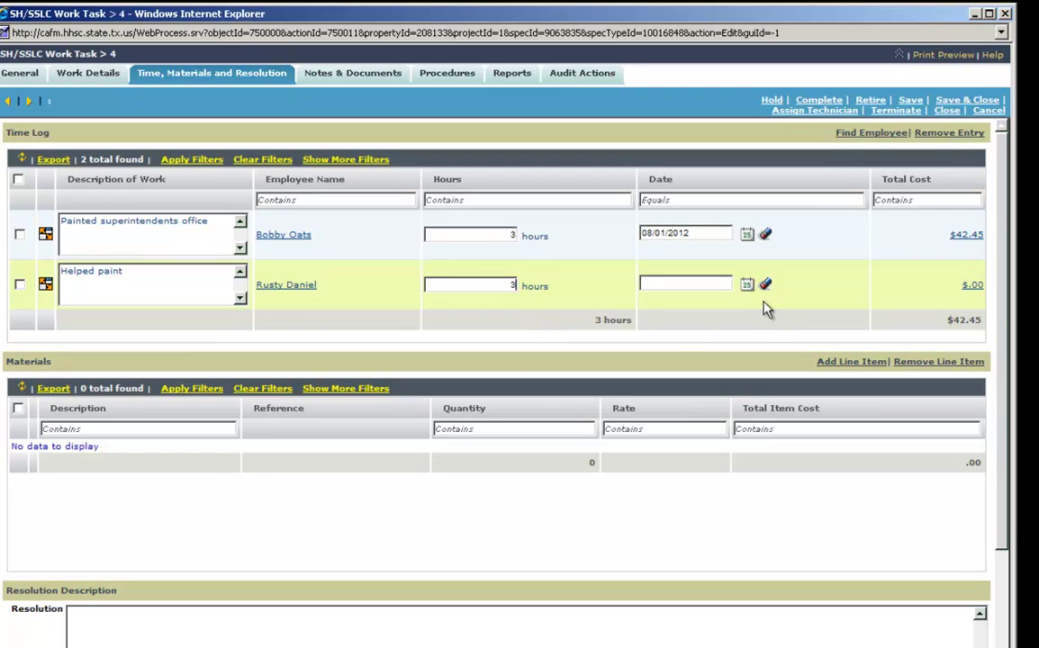
click(685, 283)
drag(692, 233, 610, 231)
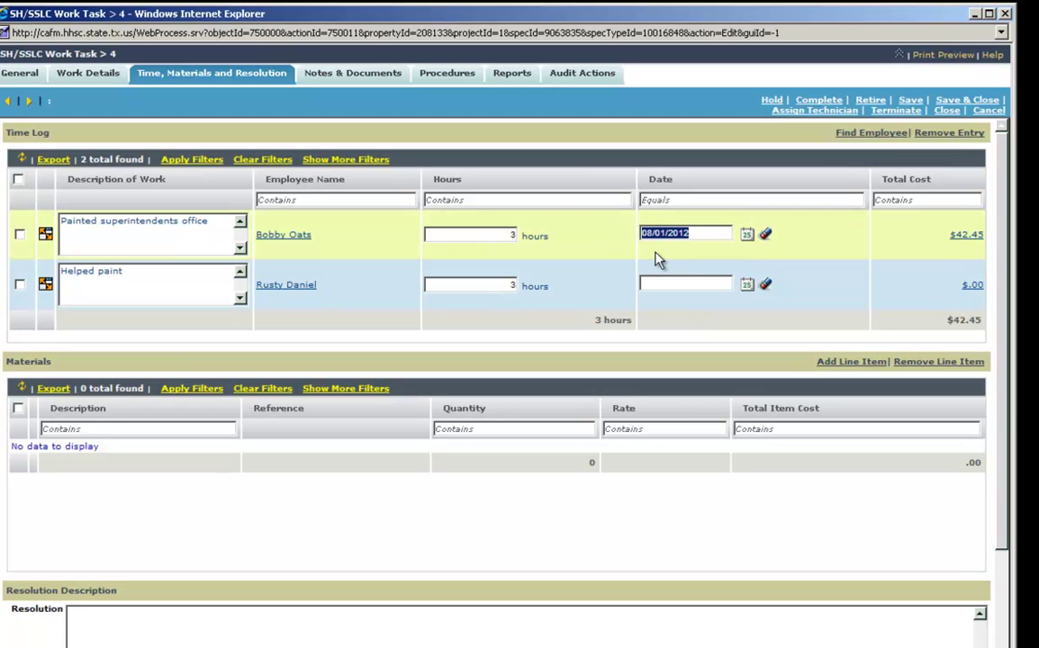
click(642, 283)
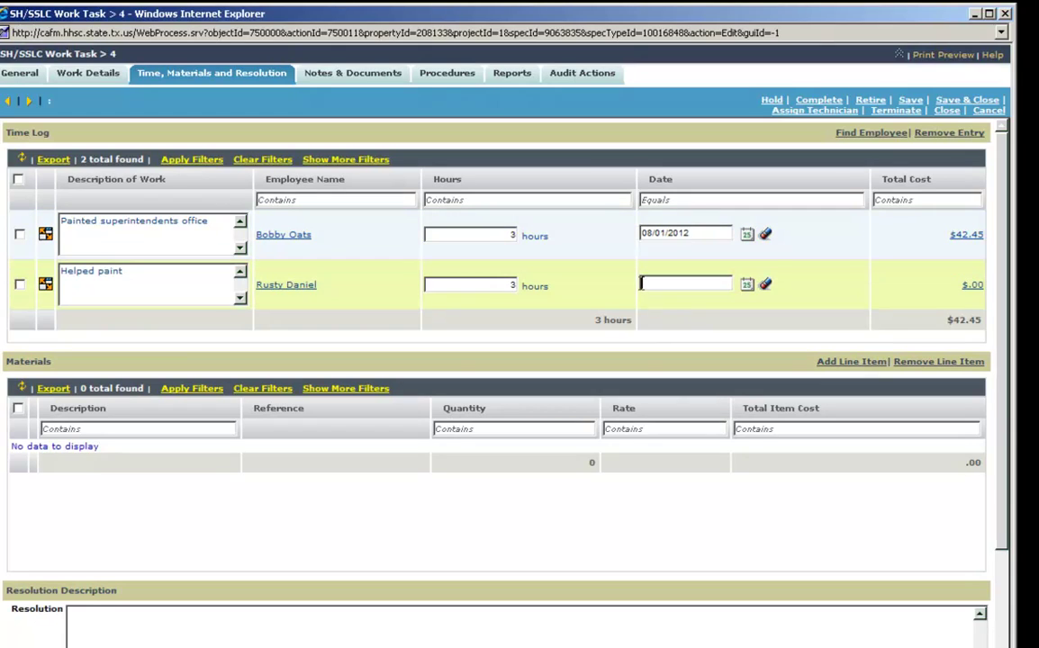
text(08/01/2012)
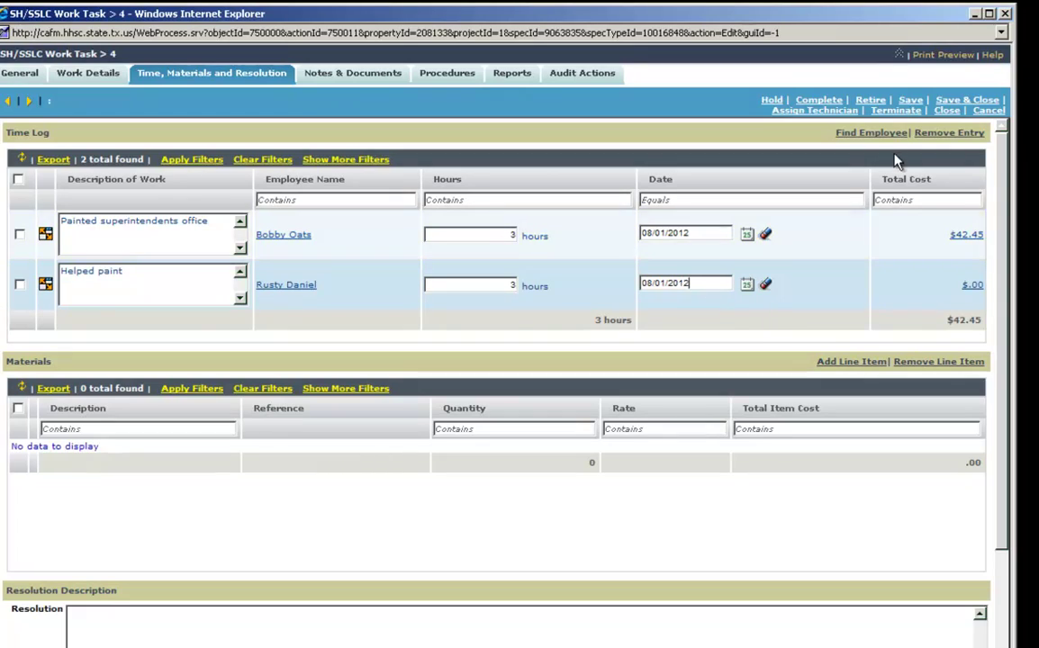
click(910, 100)
Check the time log's total cost, and the total hours and costs in the task's general Actual Completion Data.
drag(950, 321, 983, 352)
click(20, 74)
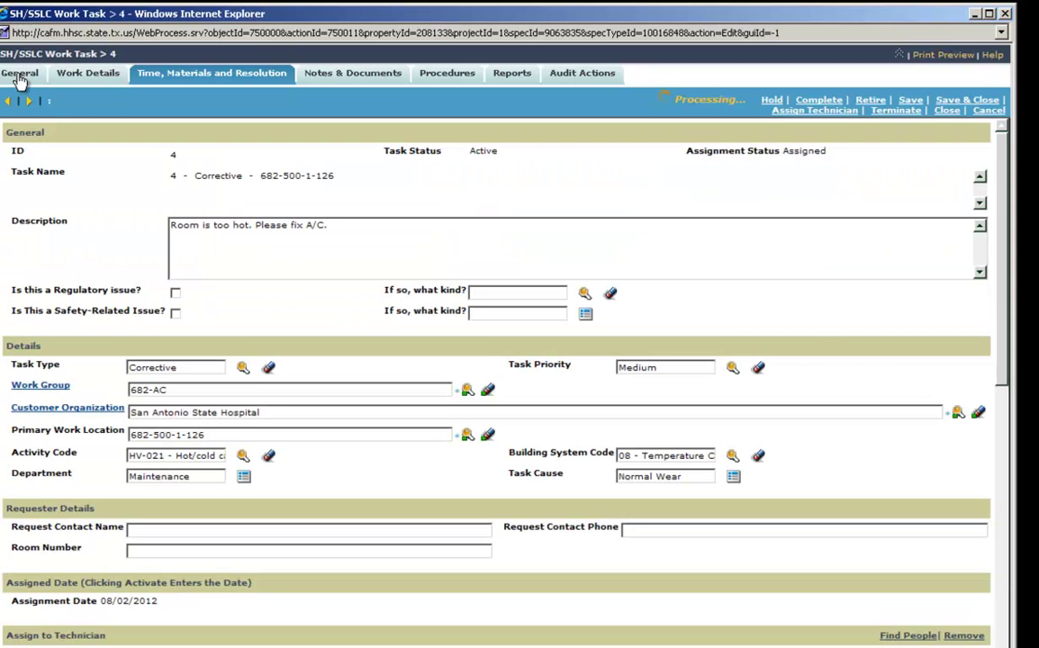
drag(997, 254, 1025, 630)
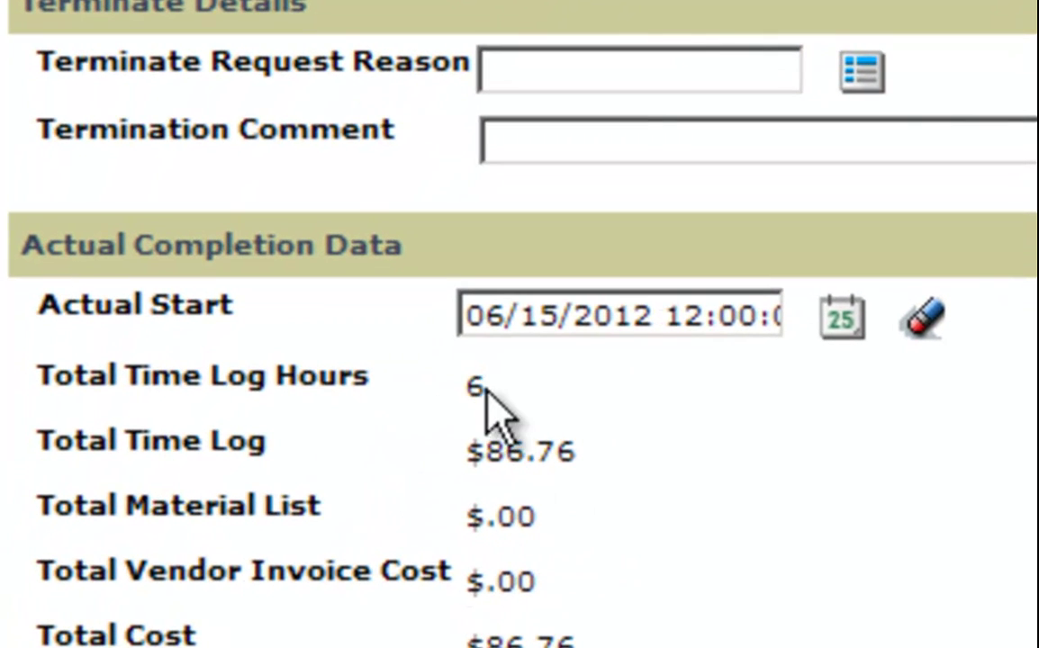
drag(486, 387, 456, 391)
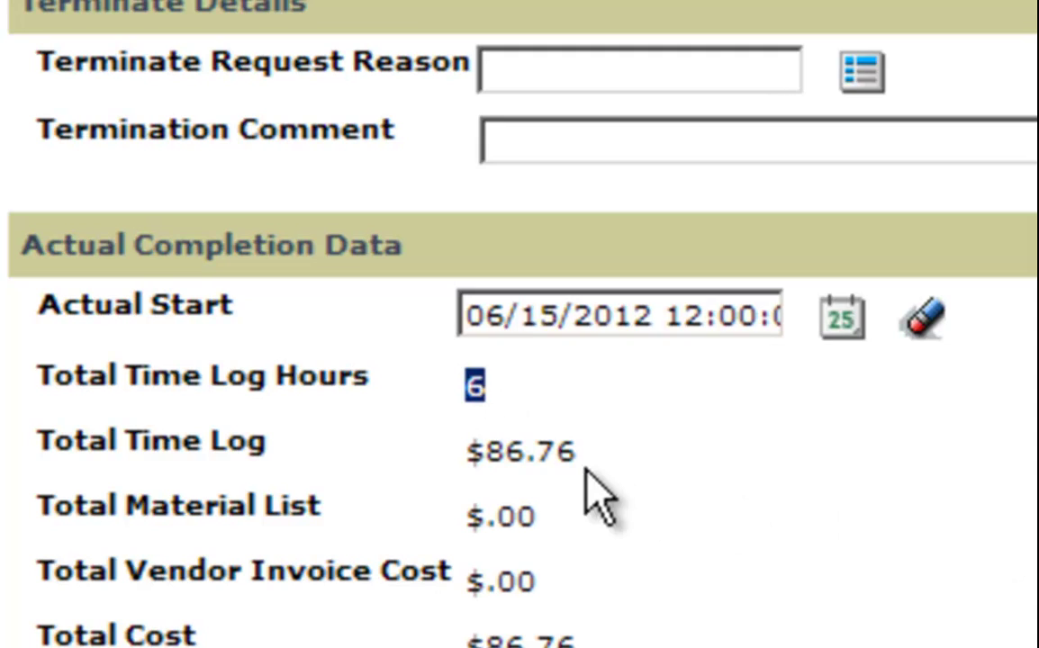
drag(576, 450, 459, 450)
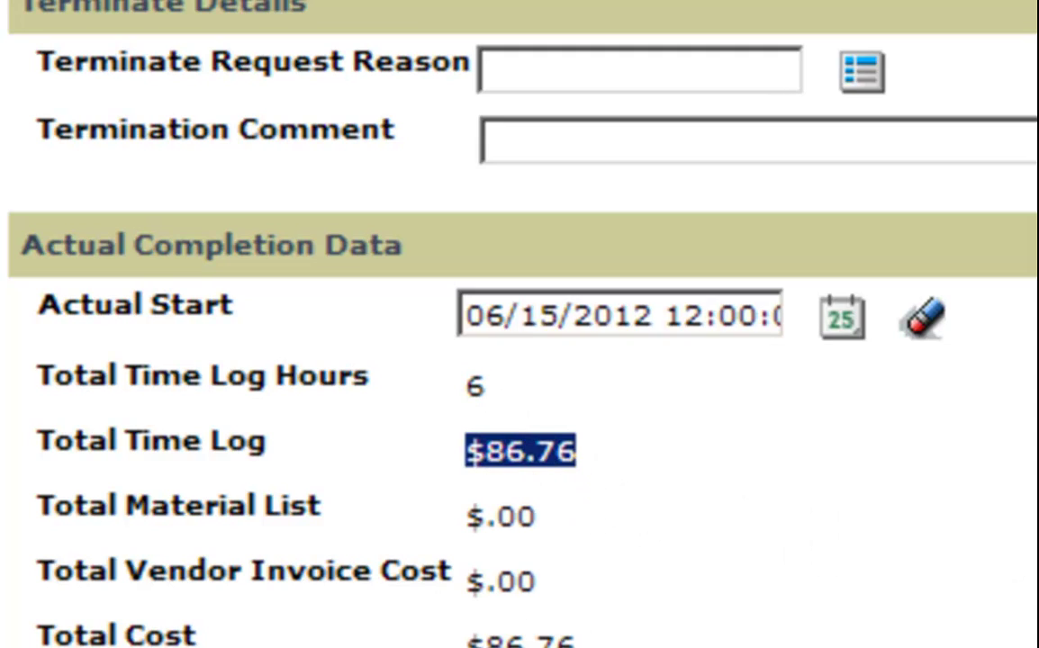
drag(576, 635, 430, 632)
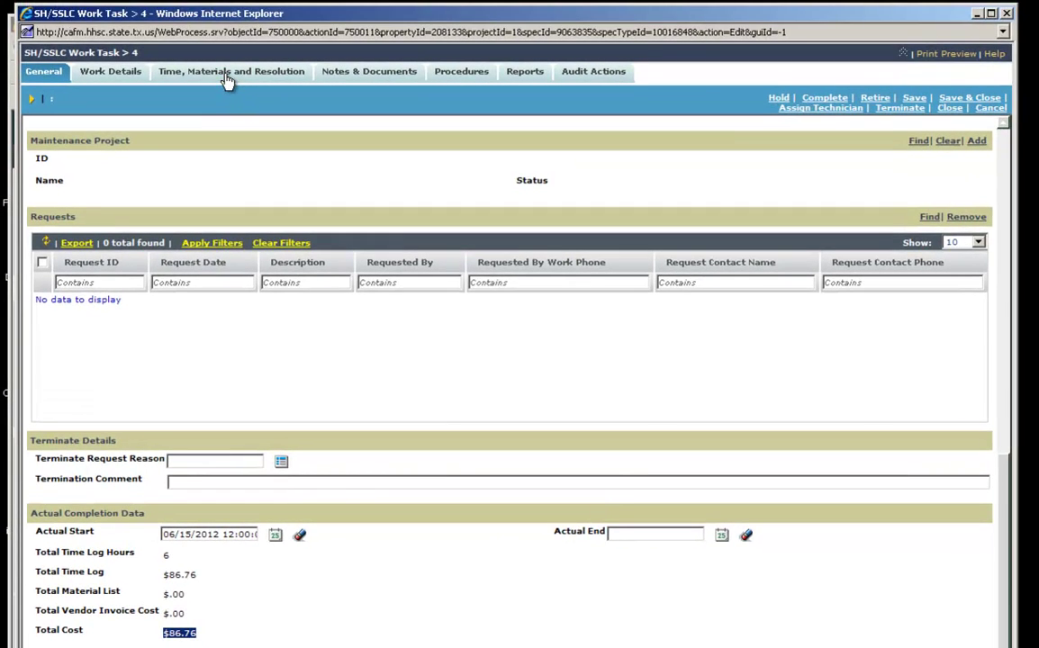
Add a materials line item described as "3 gallons basic white" with the reference "pro card".
click(227, 79)
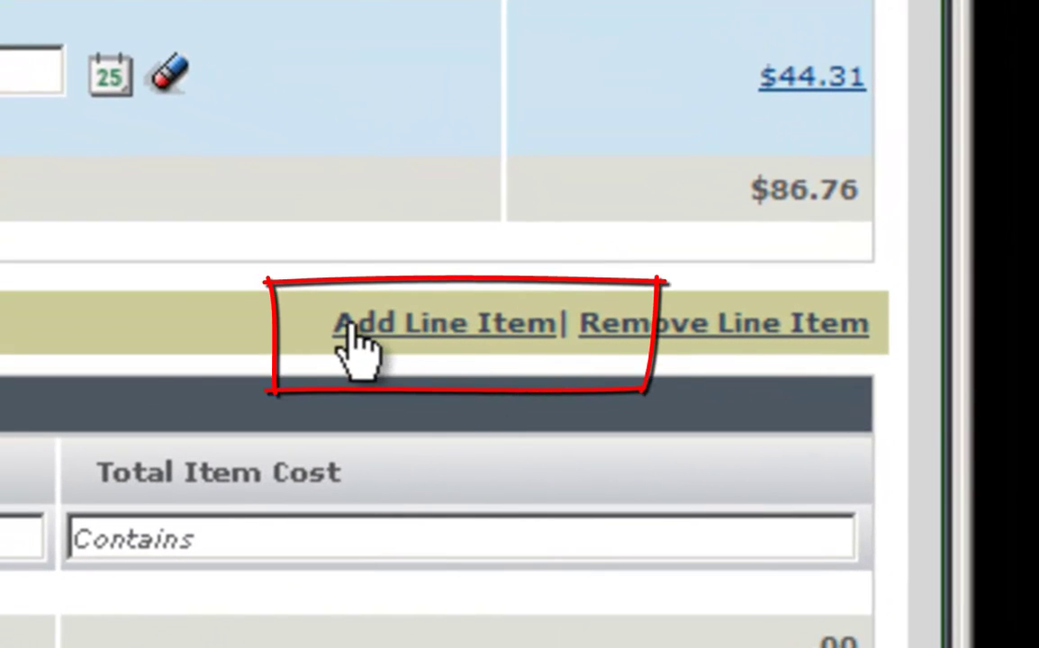
click(441, 333)
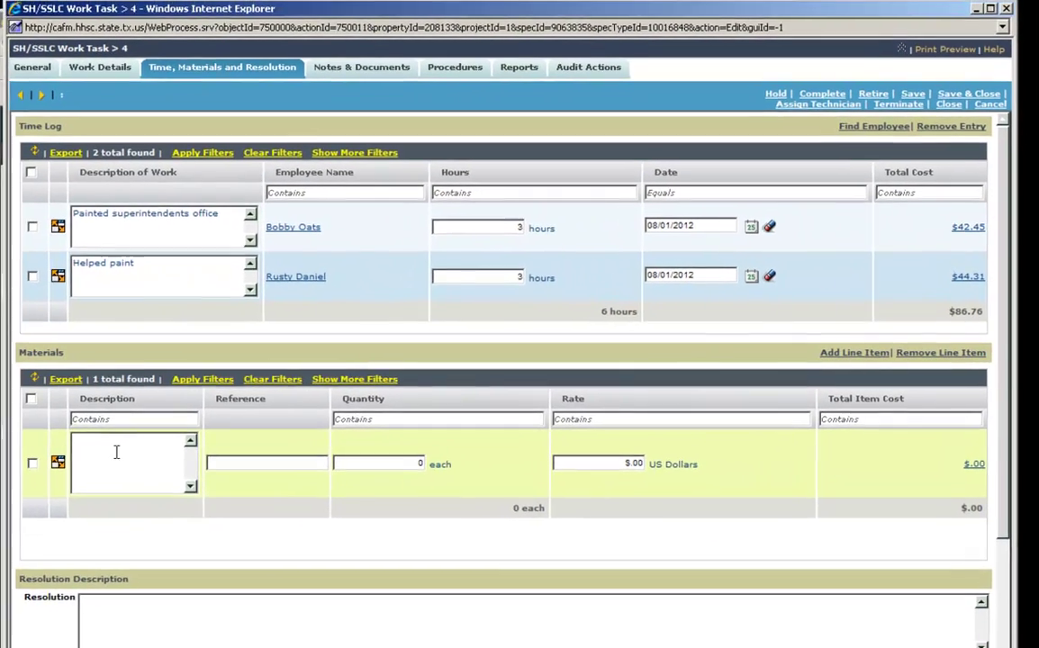
click(126, 451)
text(3 )
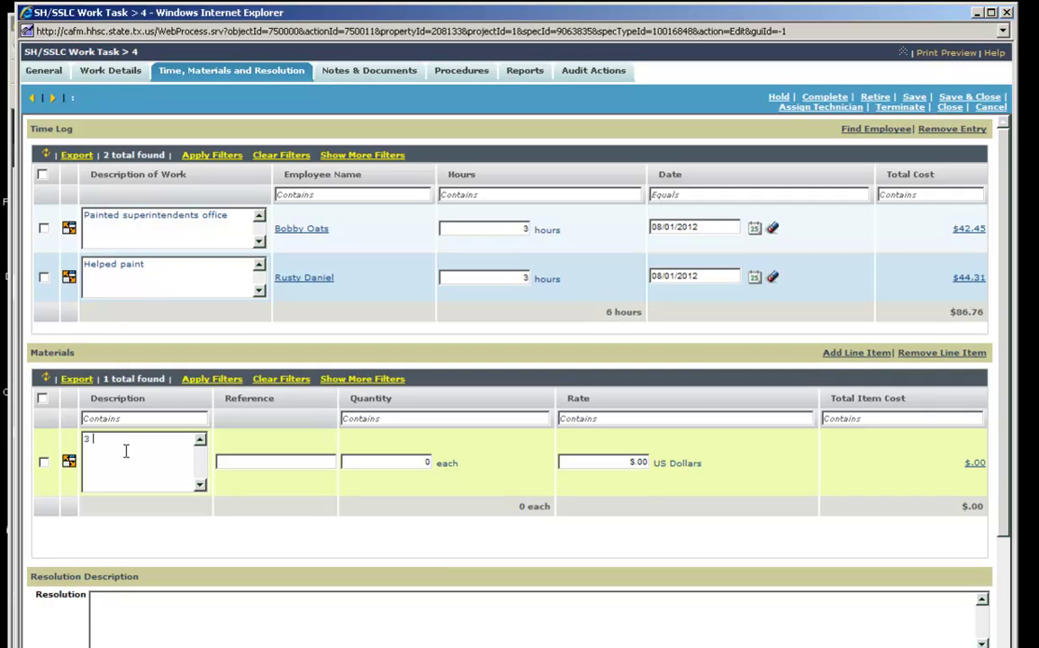
text(gallons basic white)
click(278, 464)
text(re)
key(BackSpace)
key(BackSpace)
key(BackSpace)
text(pro card)
key(Tab)
Set the paint line item's quantity to 3 and its rate to $15.00, and save the task.
click(428, 463)
double_click(426, 461)
text(3)
click(633, 463)
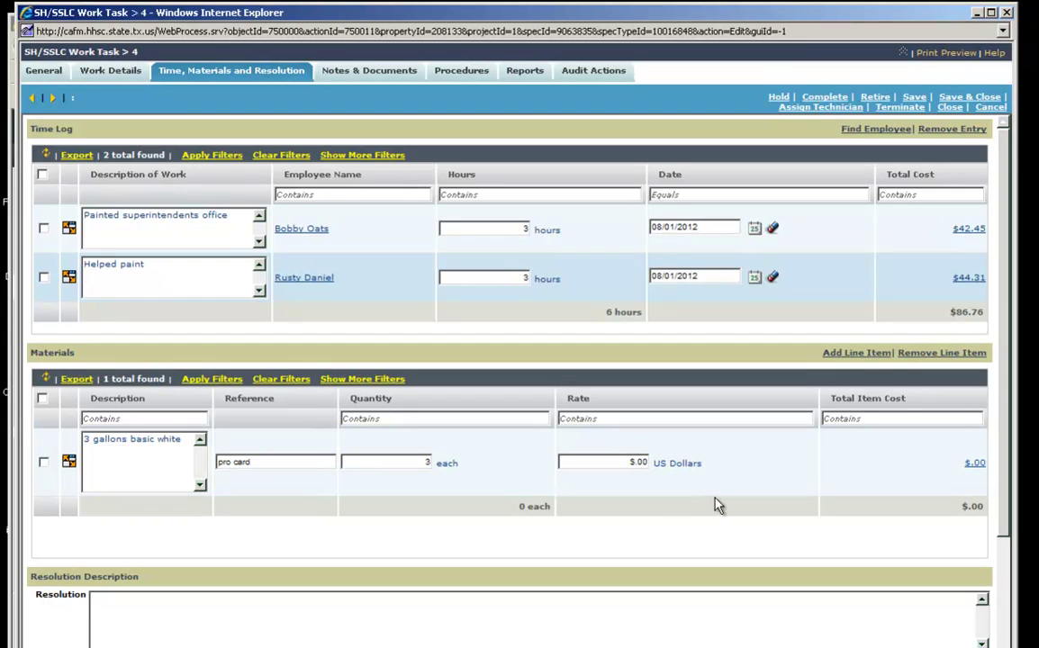
text(15)
click(912, 98)
Add a second materials line item, "rollers", with reference "pro card", quantity 2 and rate $3.00, and save the task.
click(838, 356)
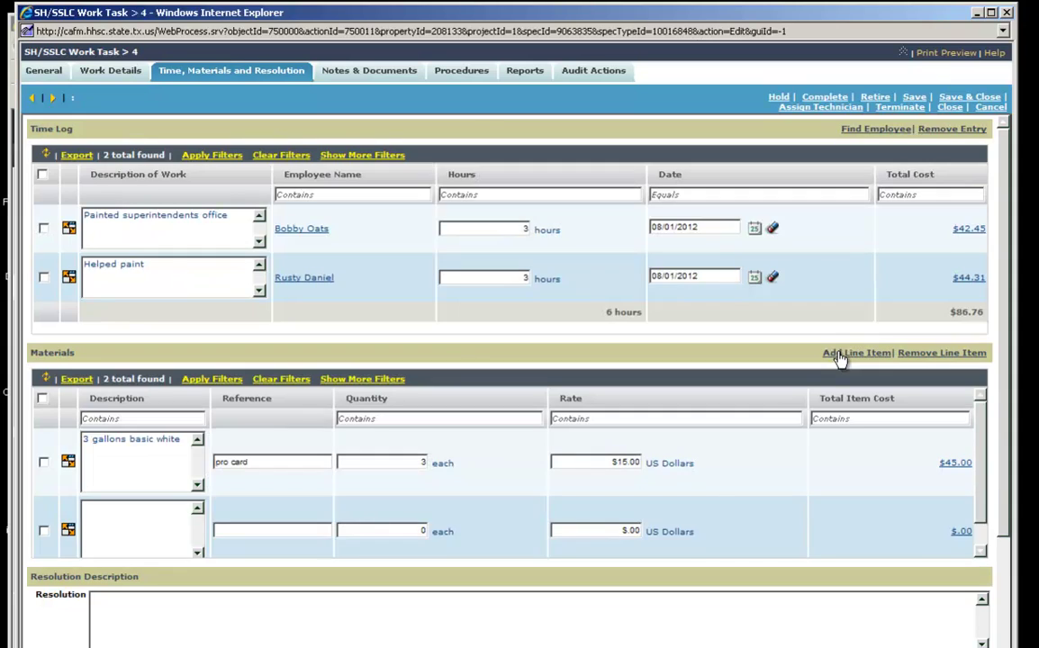
click(144, 514)
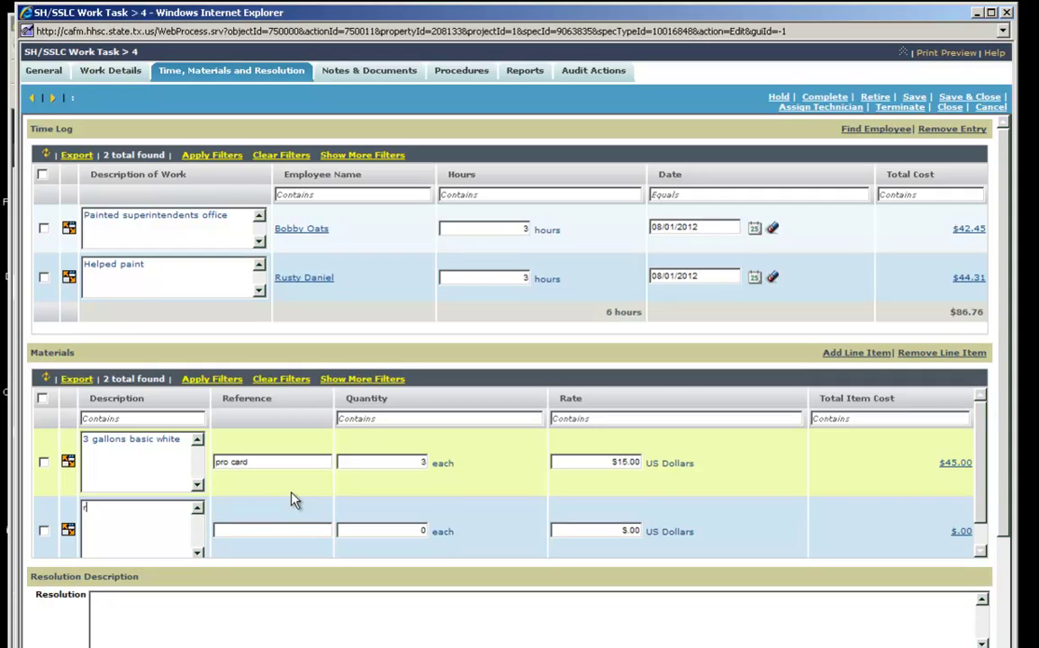
text(ollers)
click(262, 531)
text(p)
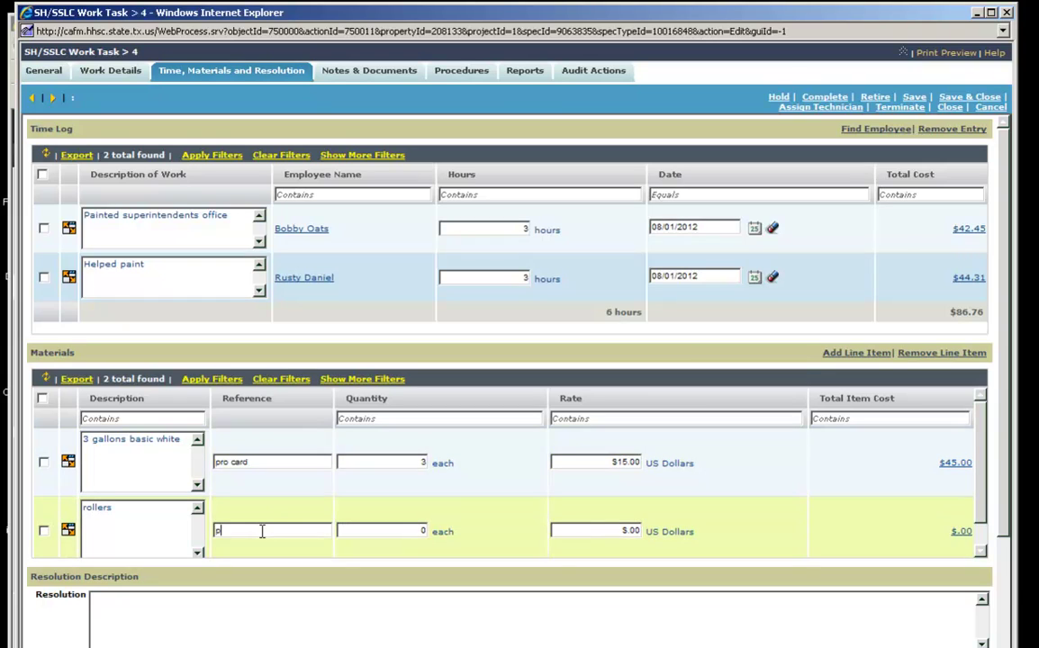
text(ro card)
text(2)
click(623, 532)
text(3)
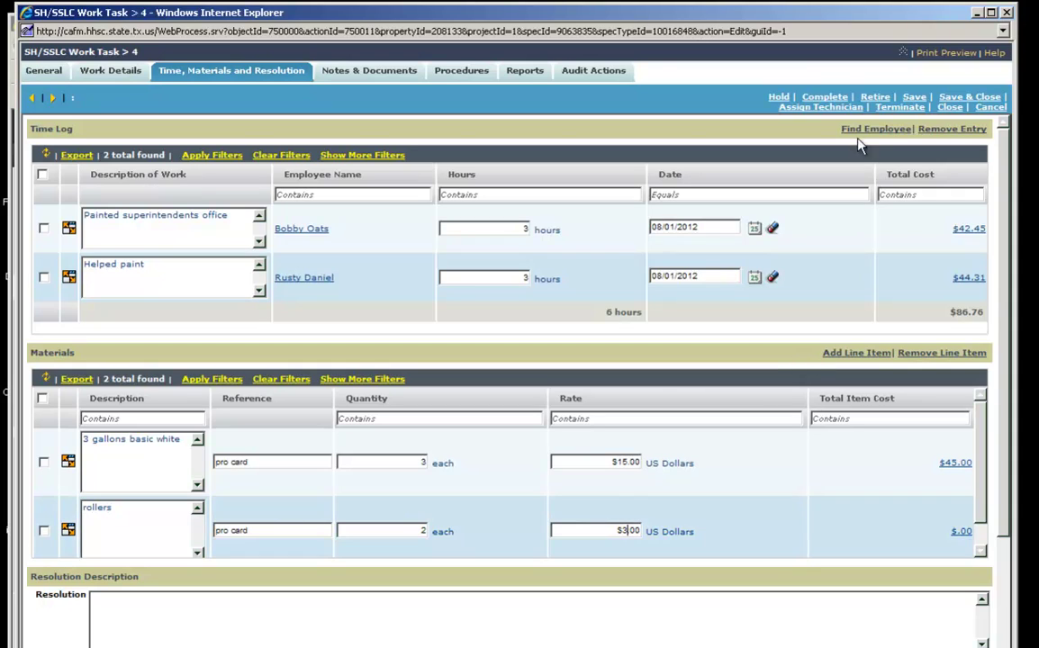
click(913, 98)
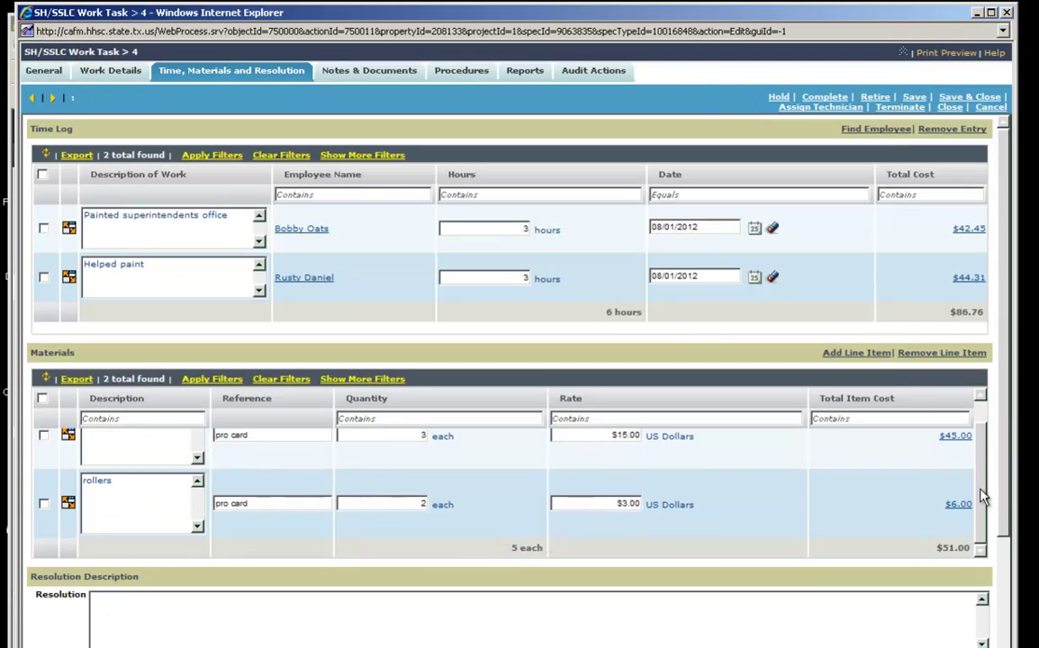
Check the total materials cost, and the material list and total costs in the task's general Actual Completion Data.
scroll(883, 440, down, 1)
click(38, 72)
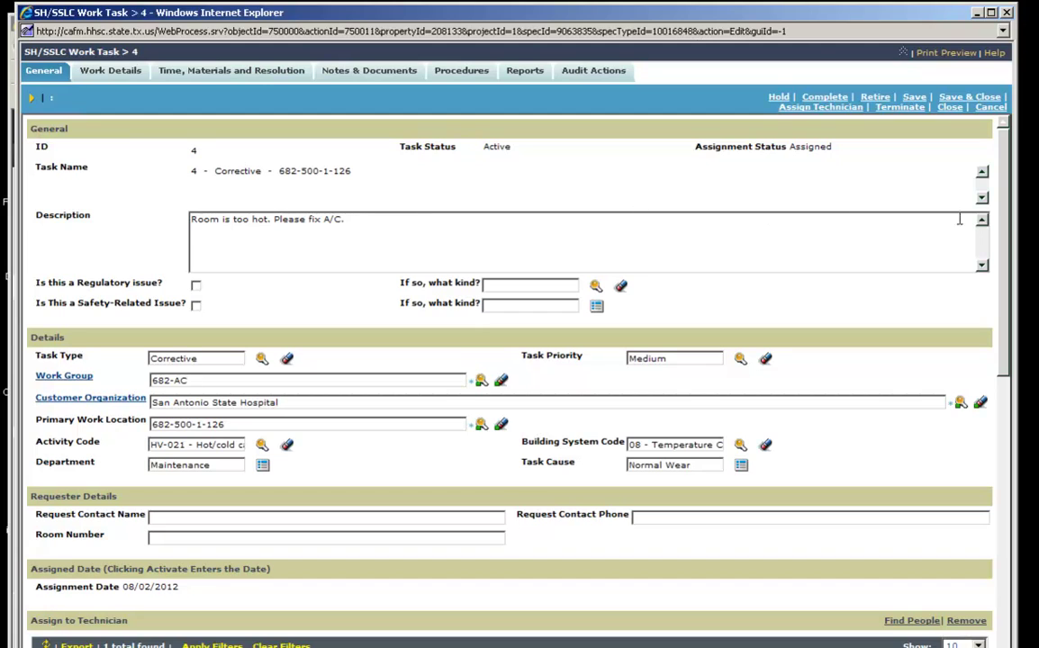
scroll(1006, 223, down, 12)
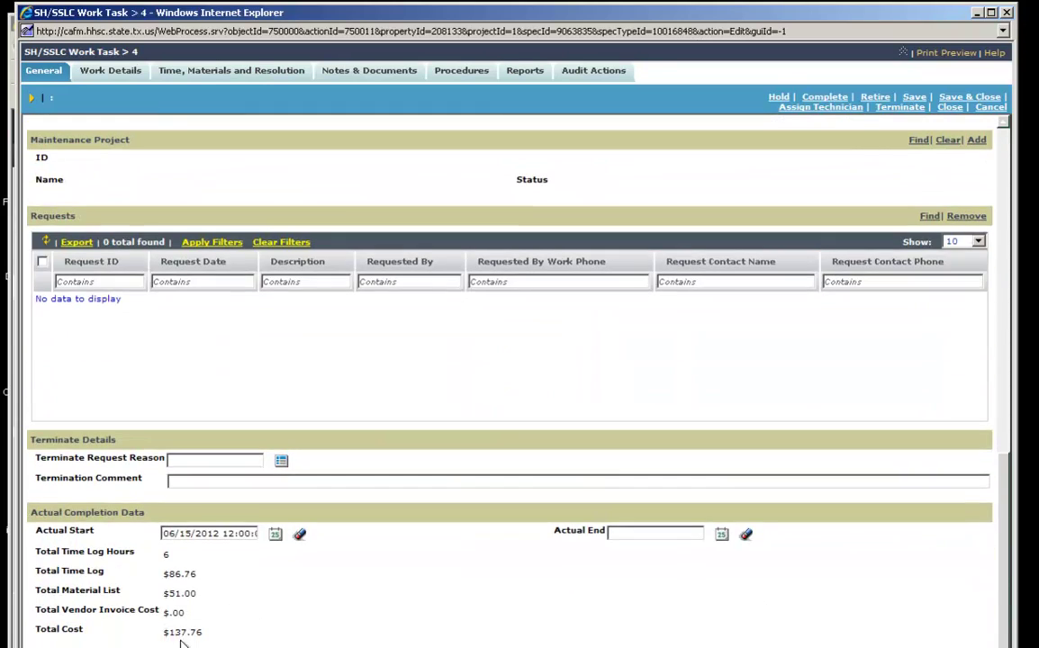
drag(171, 633, 209, 640)
click(325, 644)
Remove the "rollers" line item from the materials and save the task.
click(240, 77)
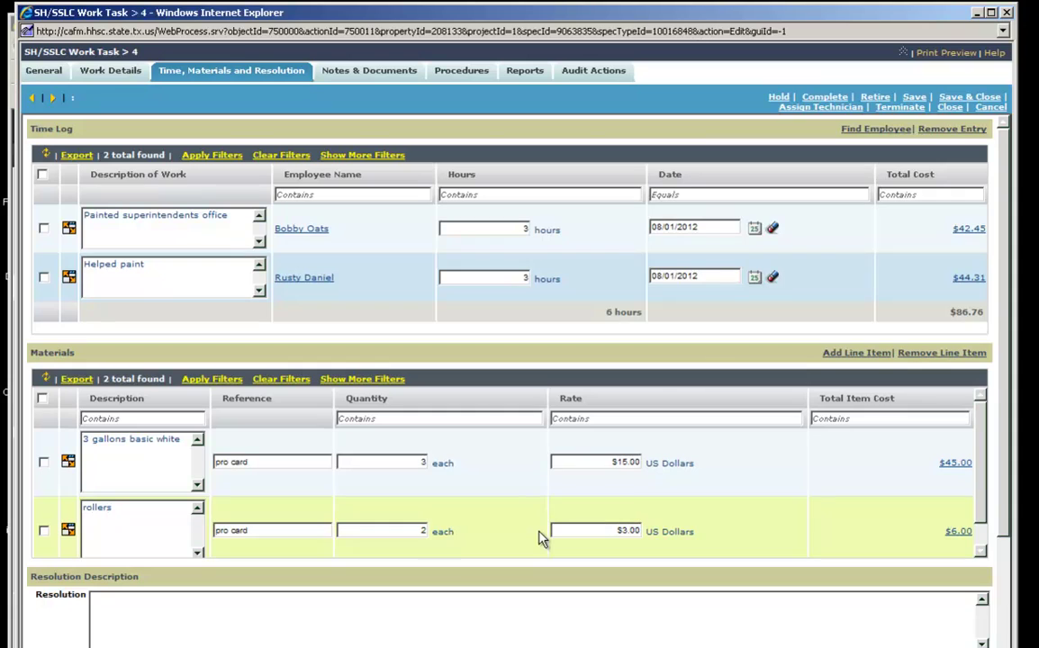
click(43, 531)
click(941, 353)
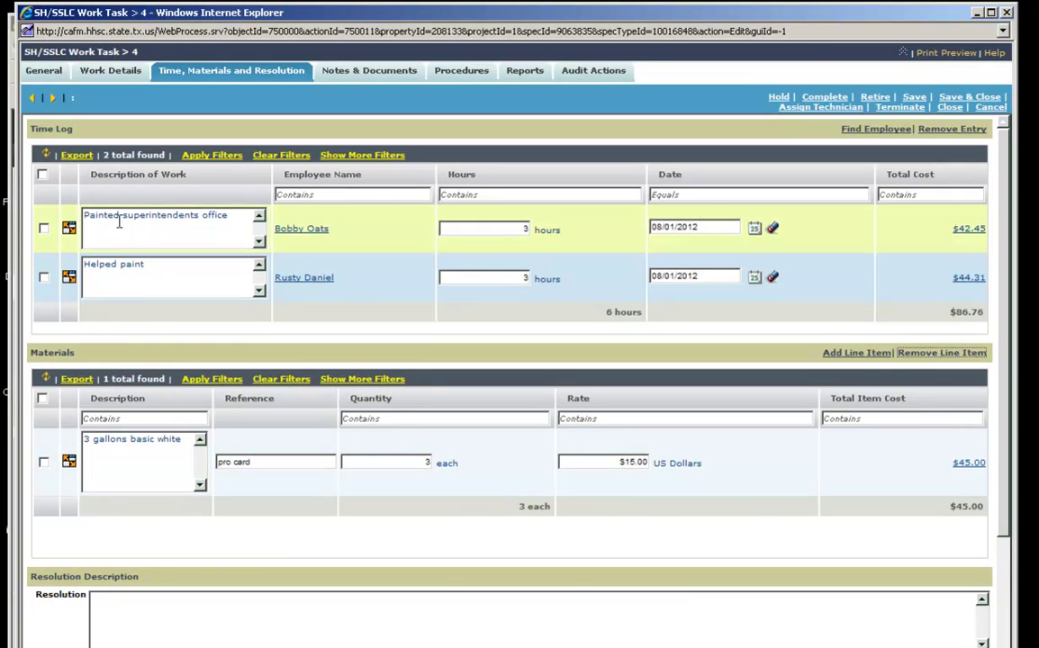
click(44, 278)
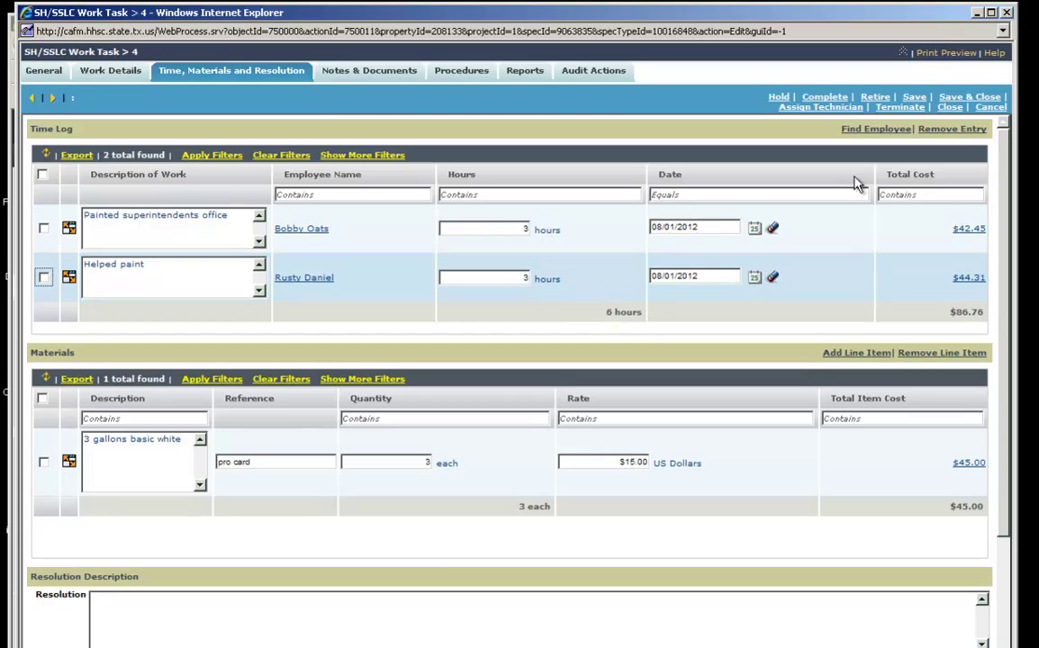
click(914, 99)
Enter "Painted office per request." as the task's resolution description.
drag(1005, 299, 1003, 440)
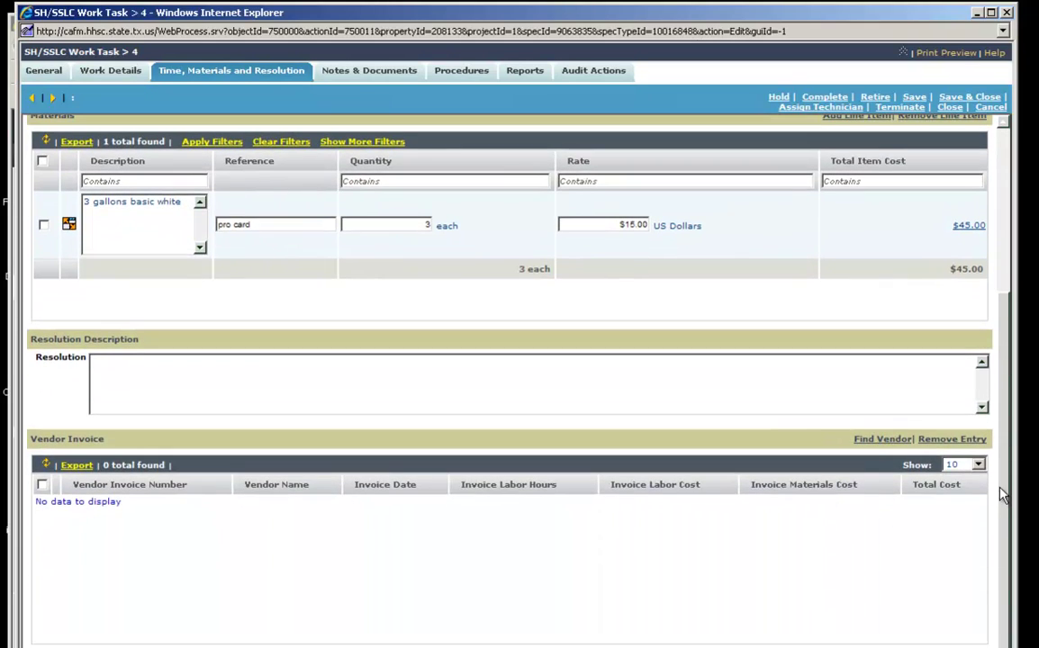
click(181, 375)
text(Painted office per request)
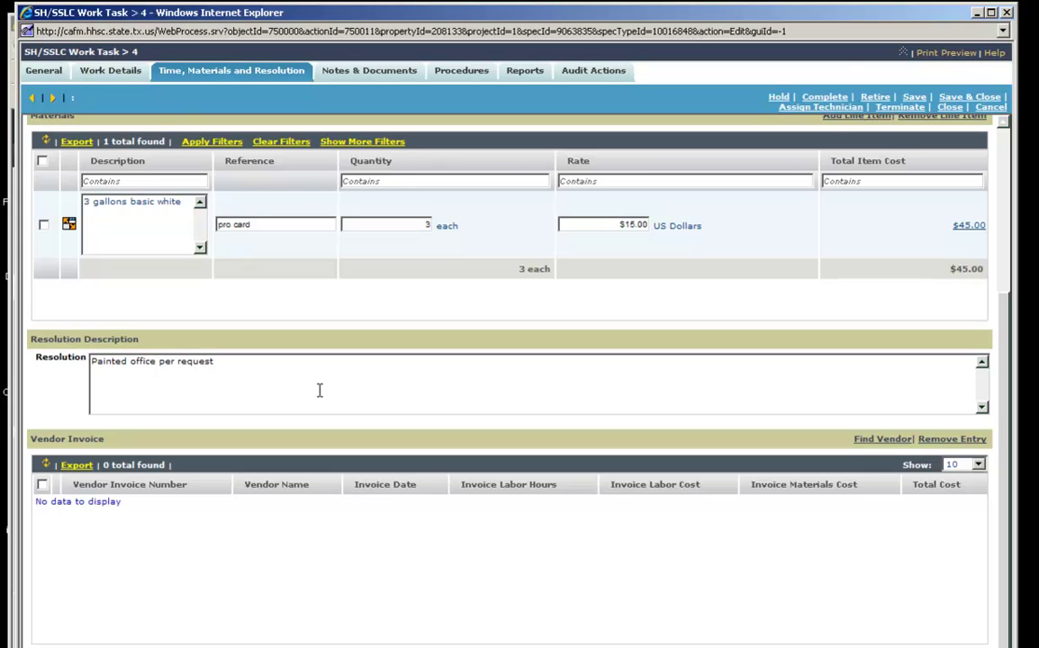
text(.)
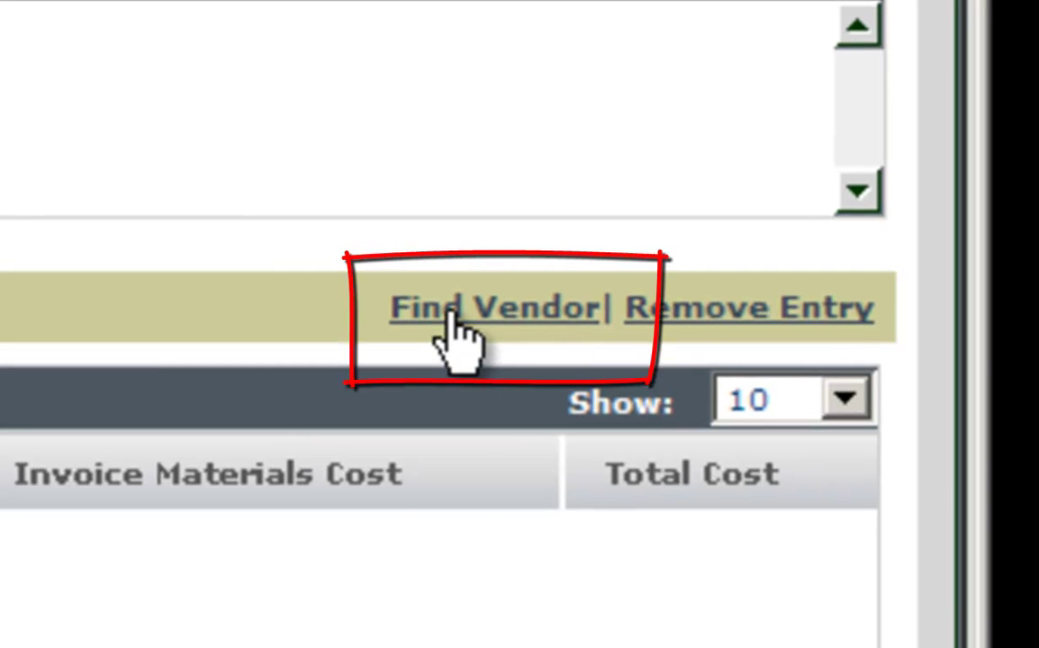
Filter the vendors by names containing 682 and add 682-Federal Fence to the vendor invoices.
click(450, 310)
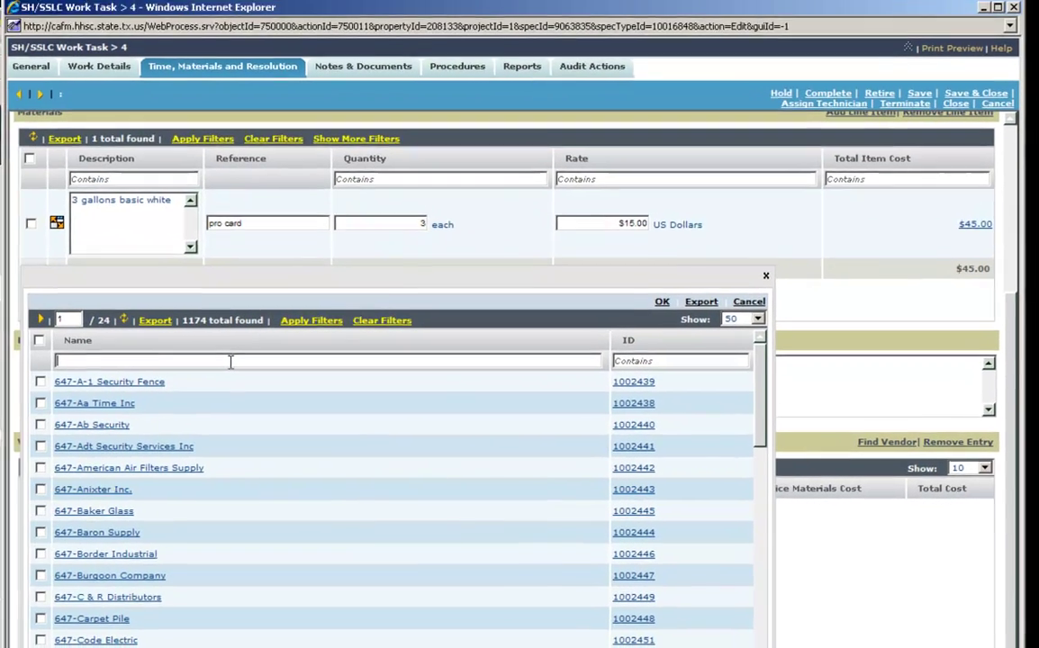
text(682)
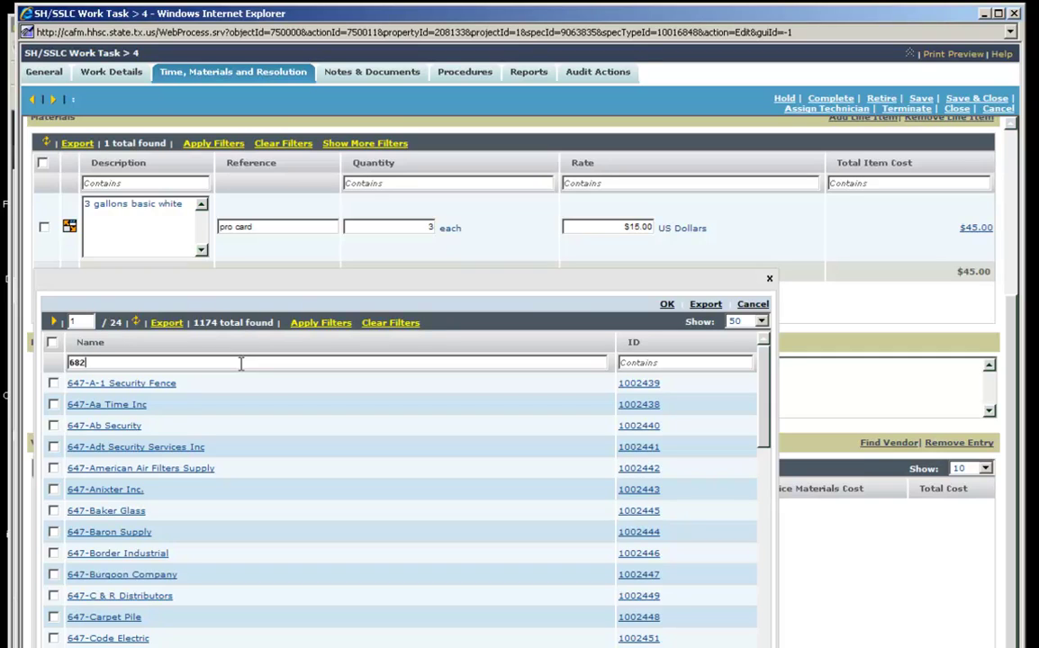
click(315, 326)
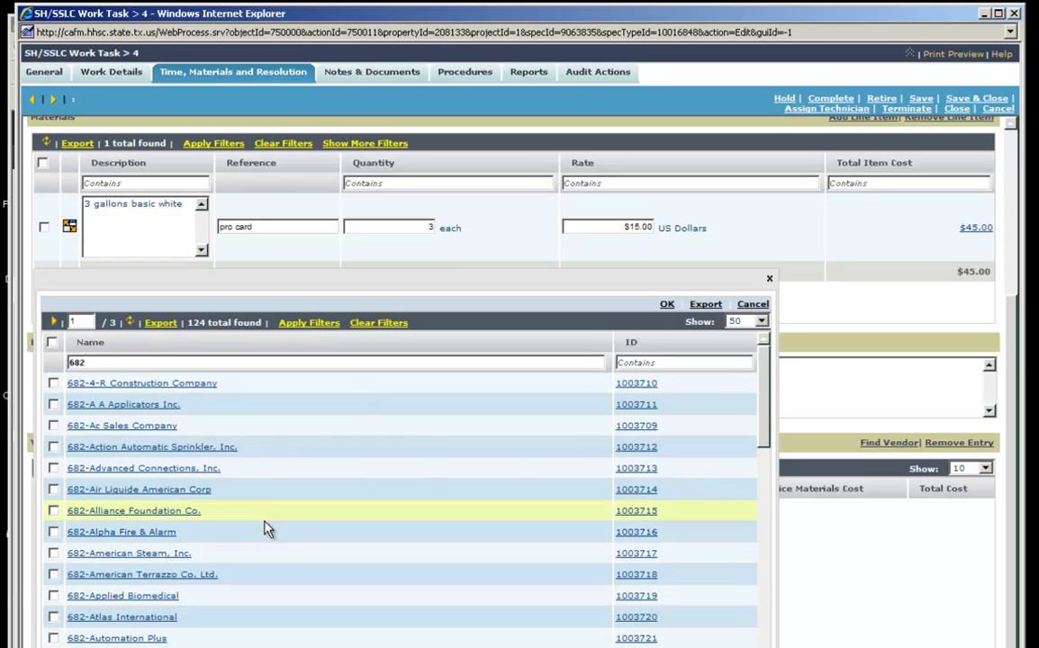
scroll(266, 528, down, 2)
scroll(265, 529, down, 4)
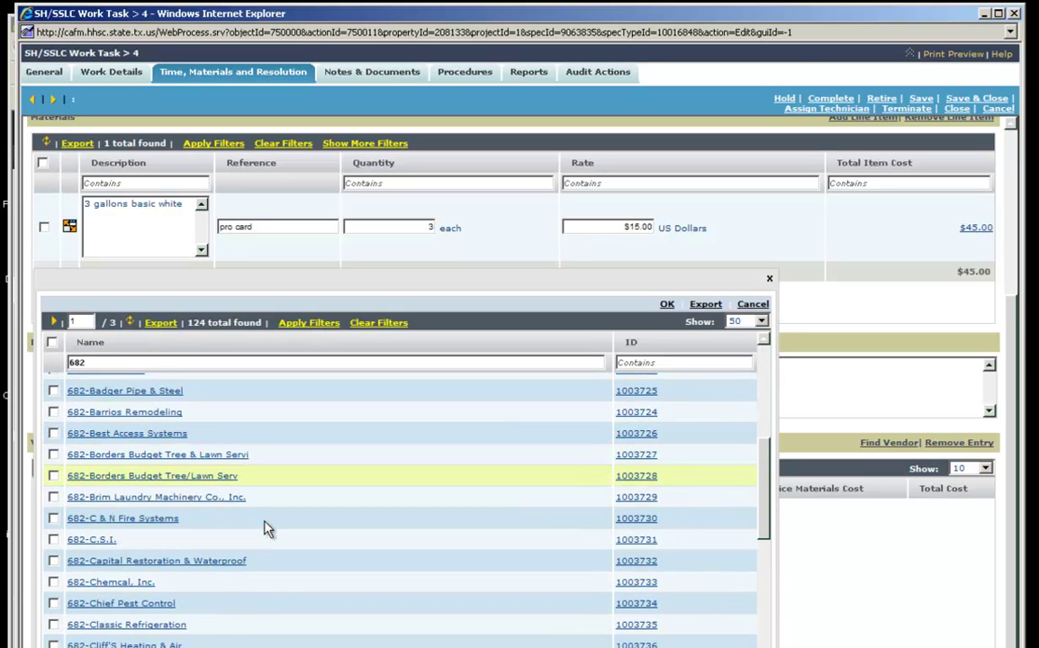
scroll(265, 528, down, 6)
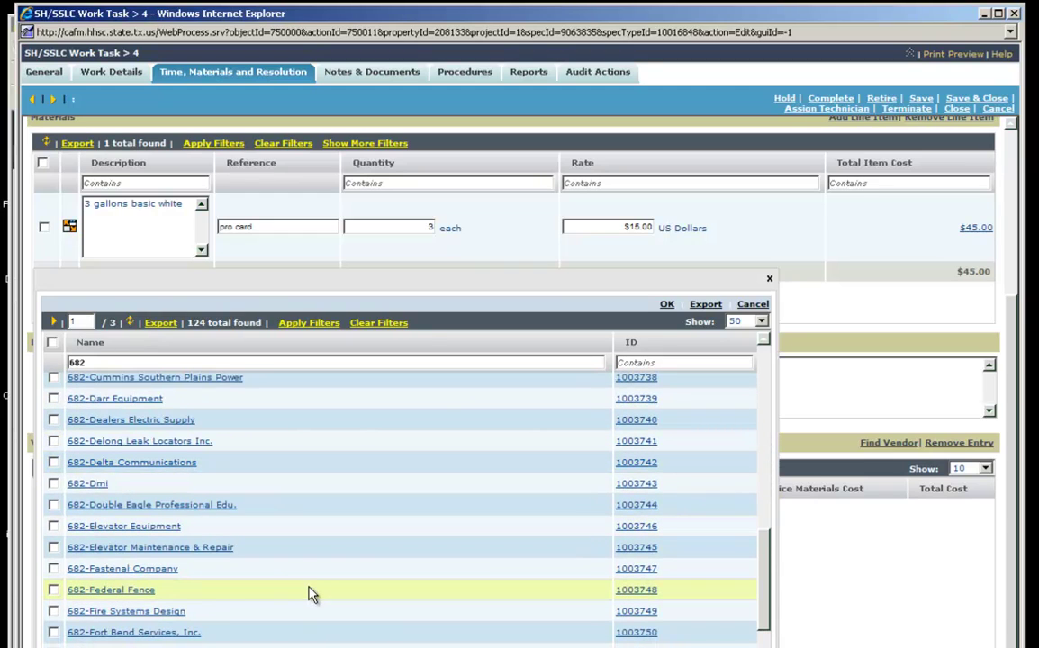
click(52, 591)
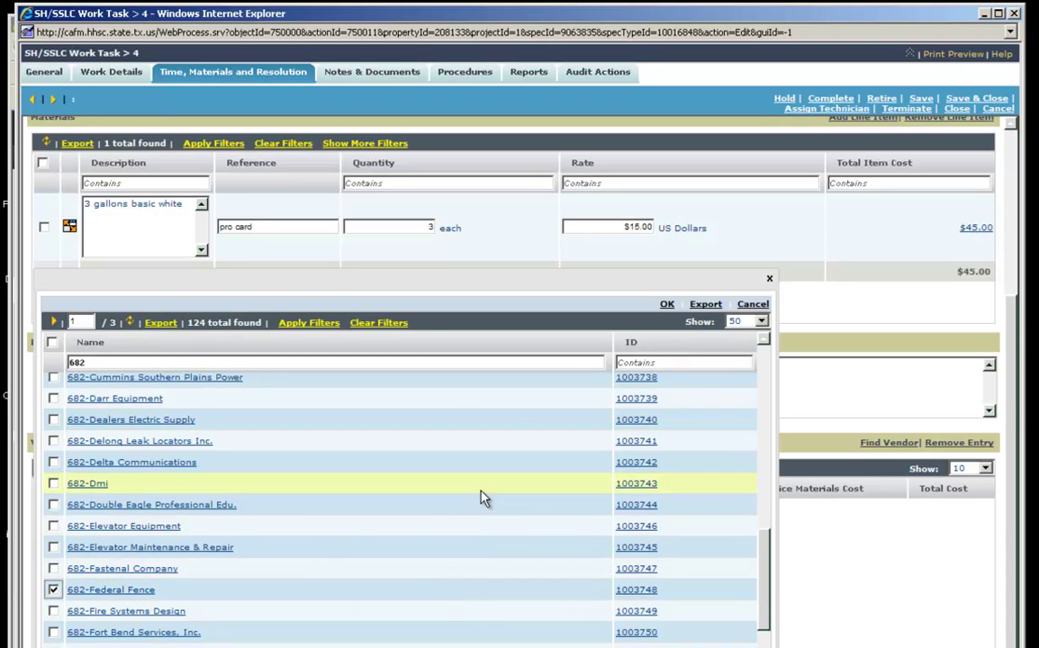
click(666, 306)
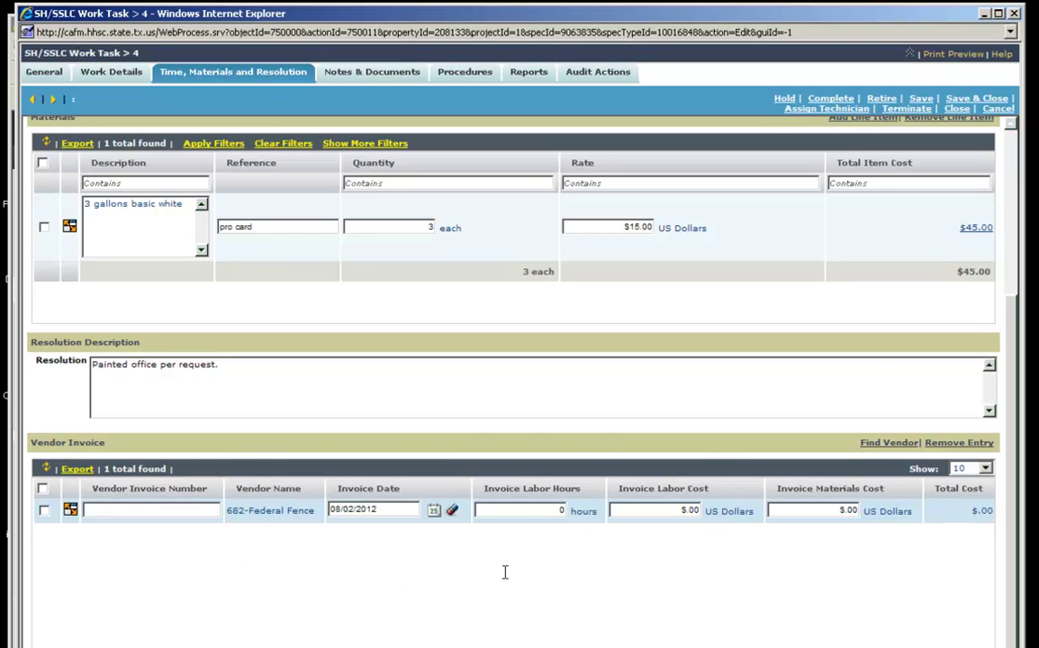
Enter the vendor invoice number, 10 labor hours and a labor cost of $100.00 for the 682-Federal Fence invoice.
click(109, 511)
text(7668493)
click(543, 510)
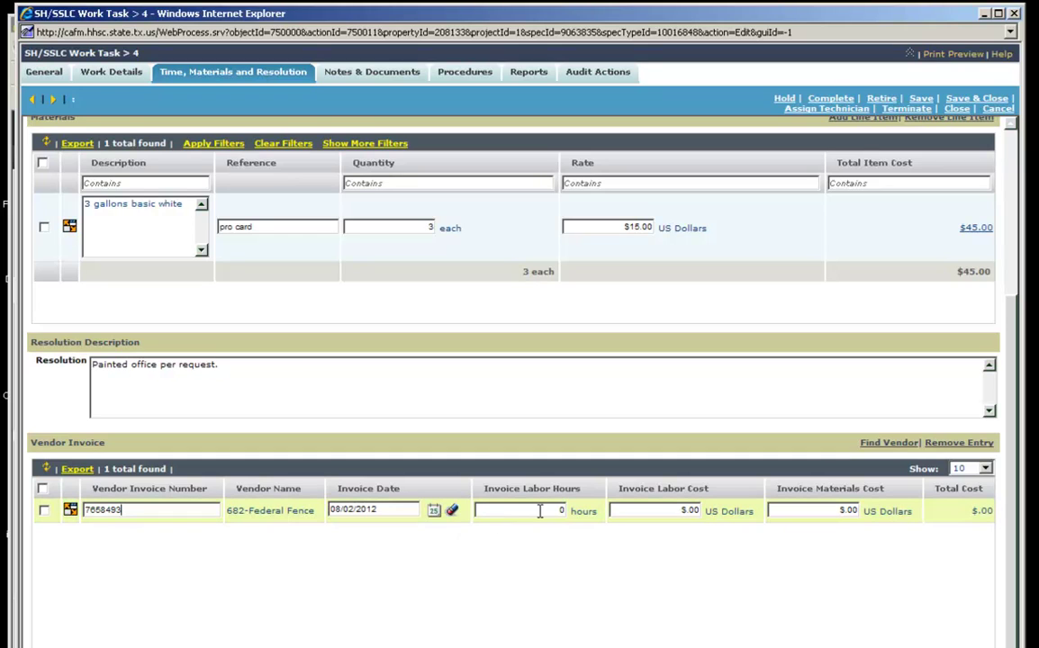
double_click(555, 511)
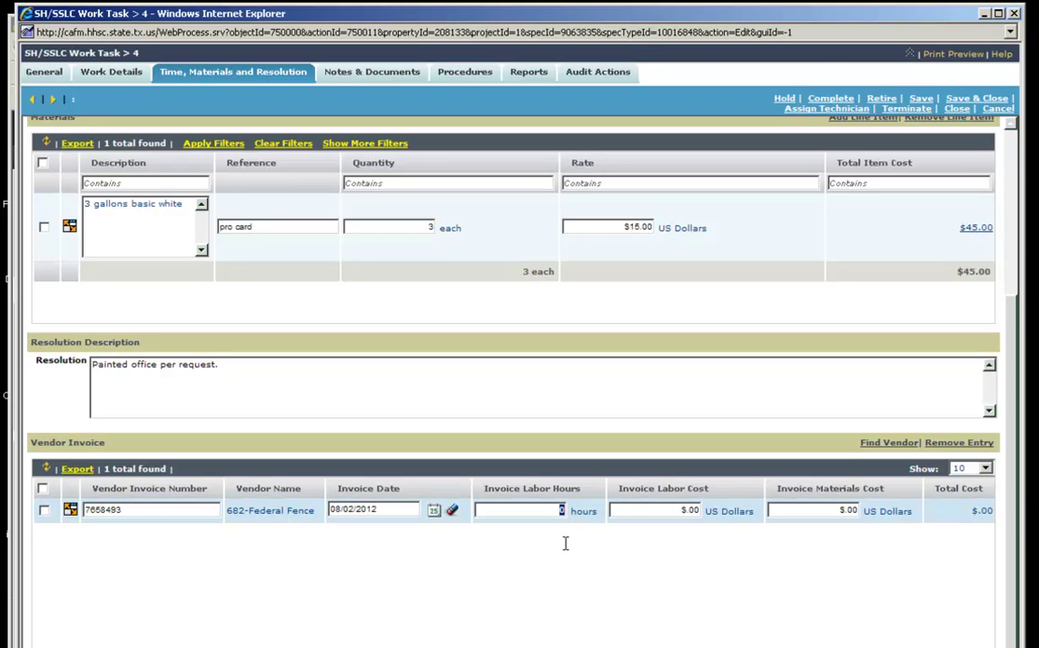
text(10)
key(Tab)
text(100)
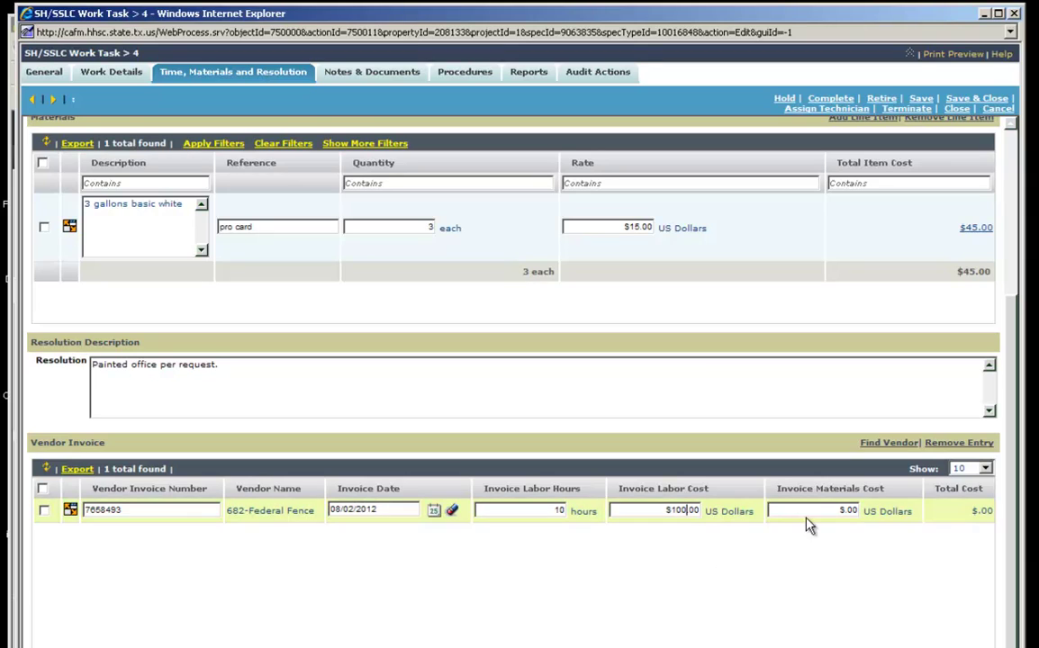
Set the invoice's materials cost to $200.00, save the task and review the recorded entries.
click(845, 511)
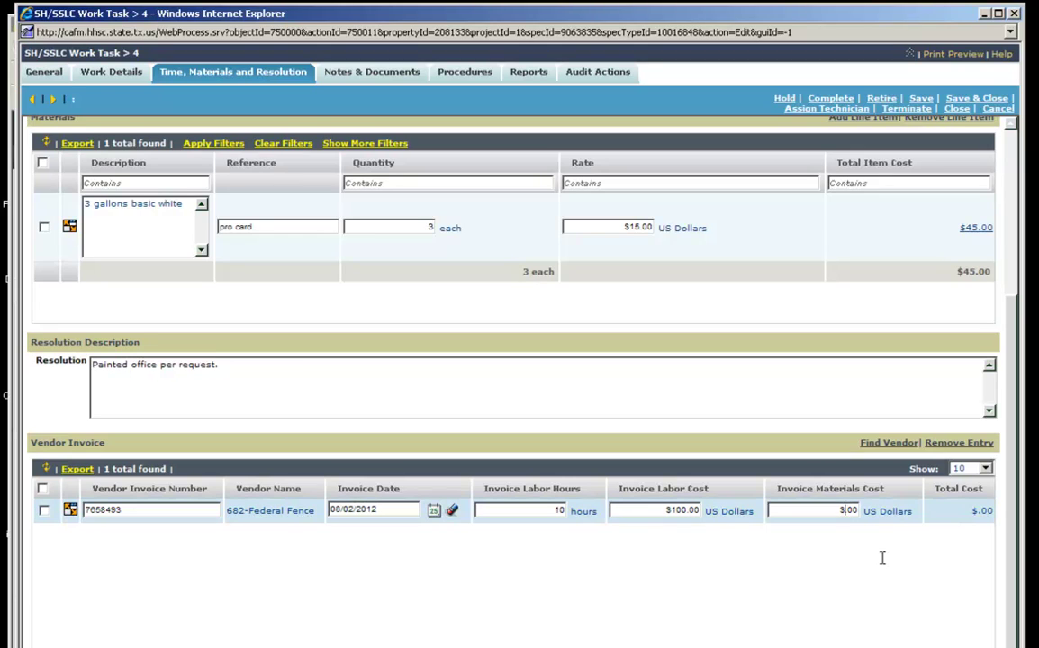
text(200)
click(919, 100)
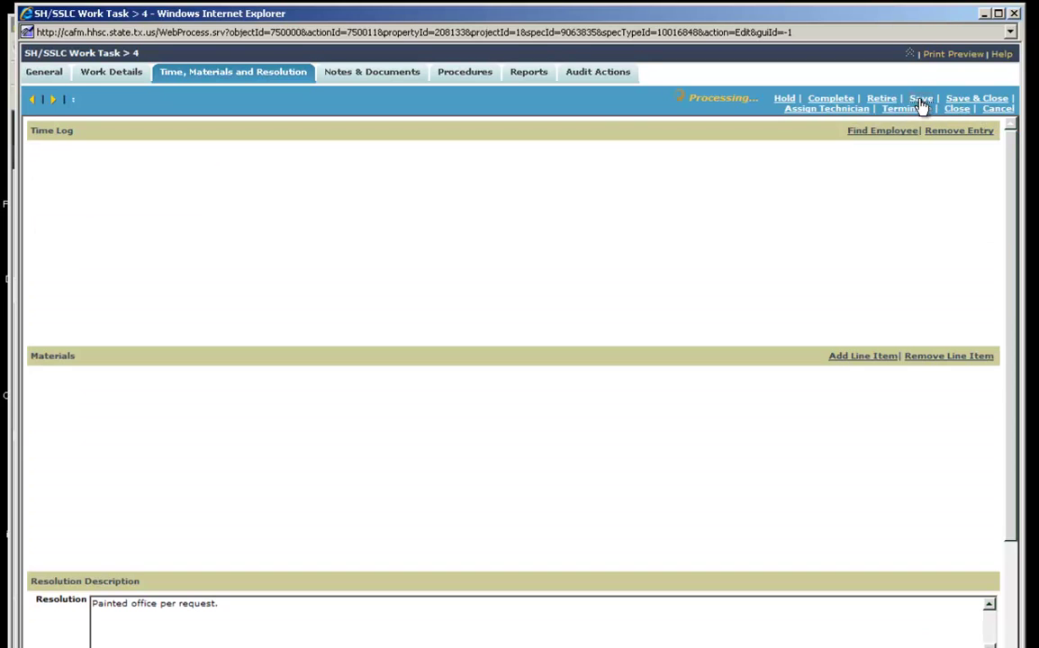
scroll(1014, 310, down, 5)
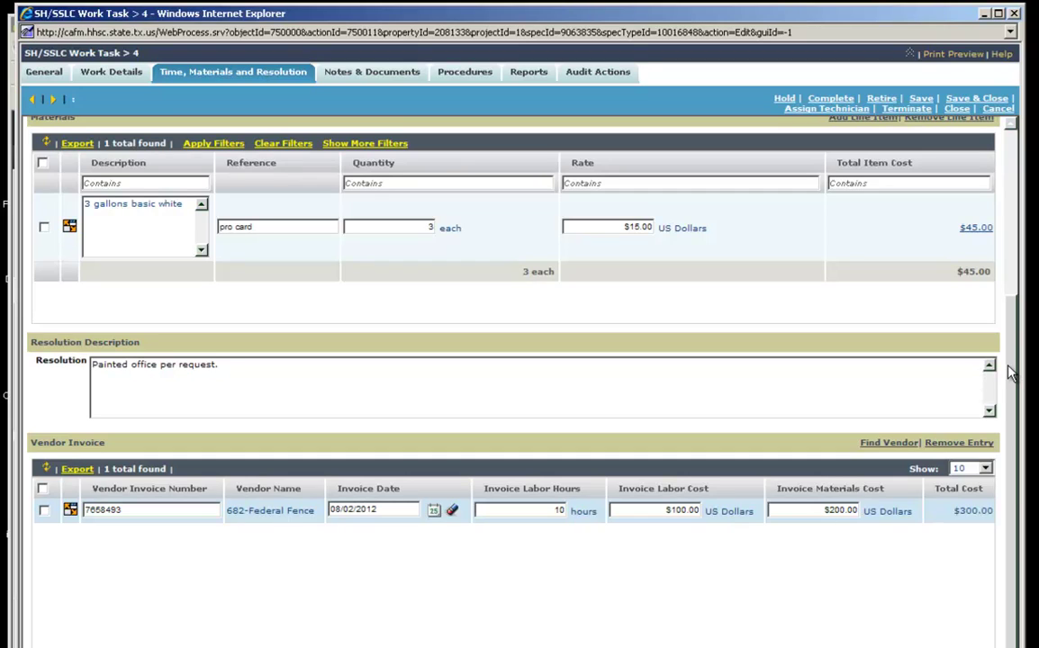
scroll(1011, 373, up, 5)
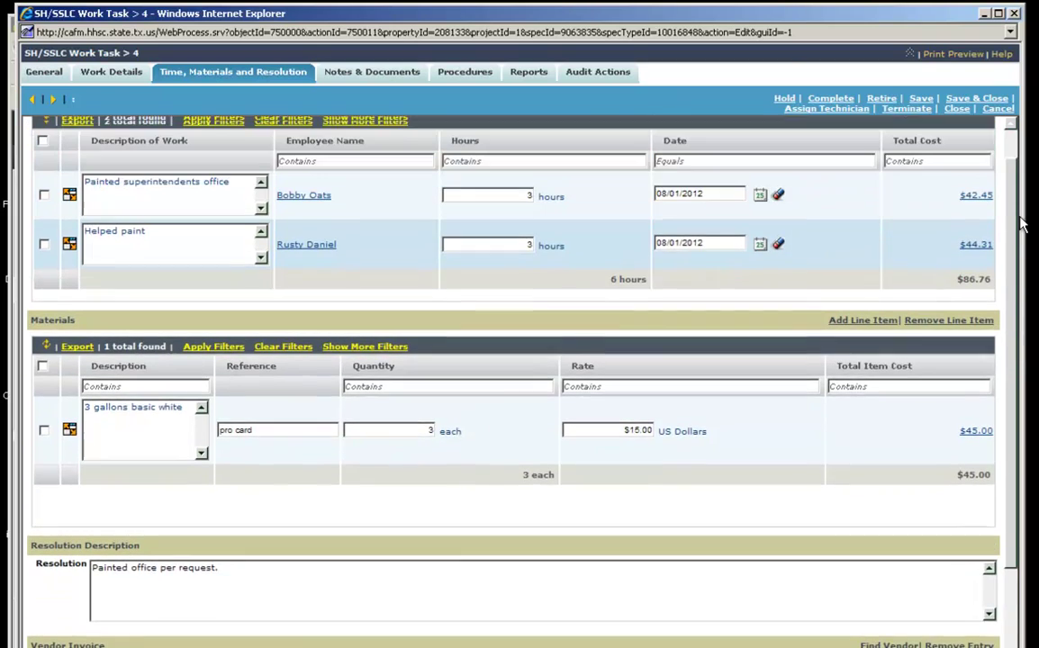